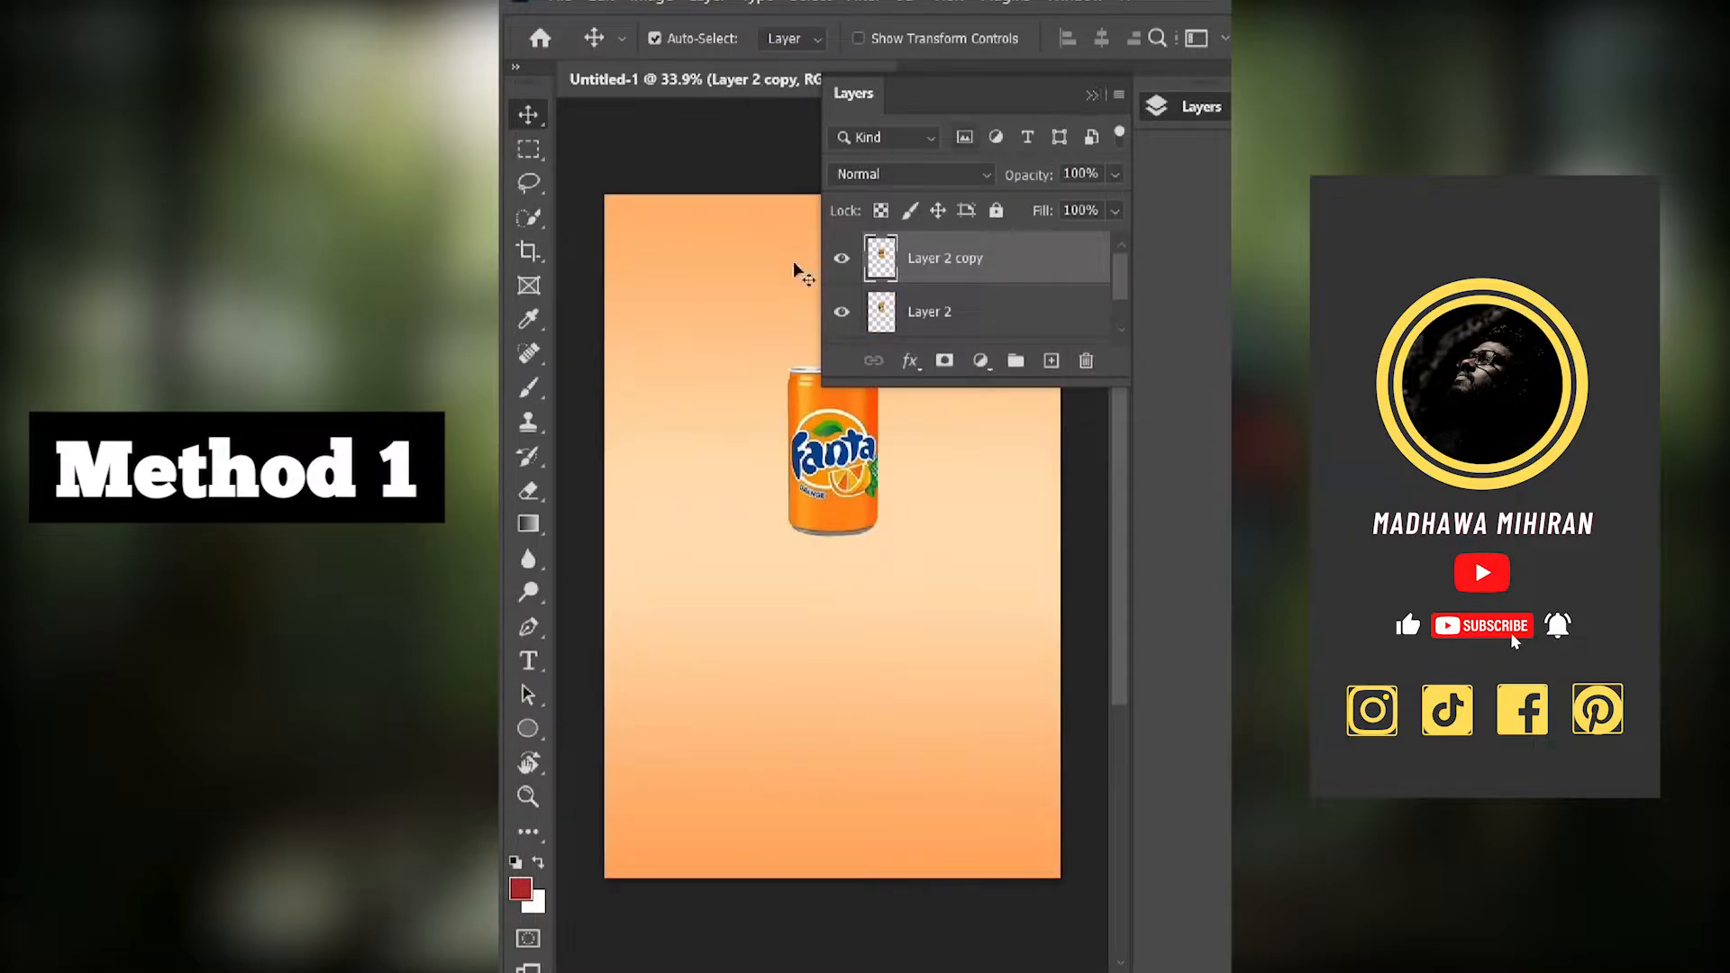
Step: Flip the duplicated Fanta can vertically and place it directly beneath the original can so their bases meet
click(1086, 92)
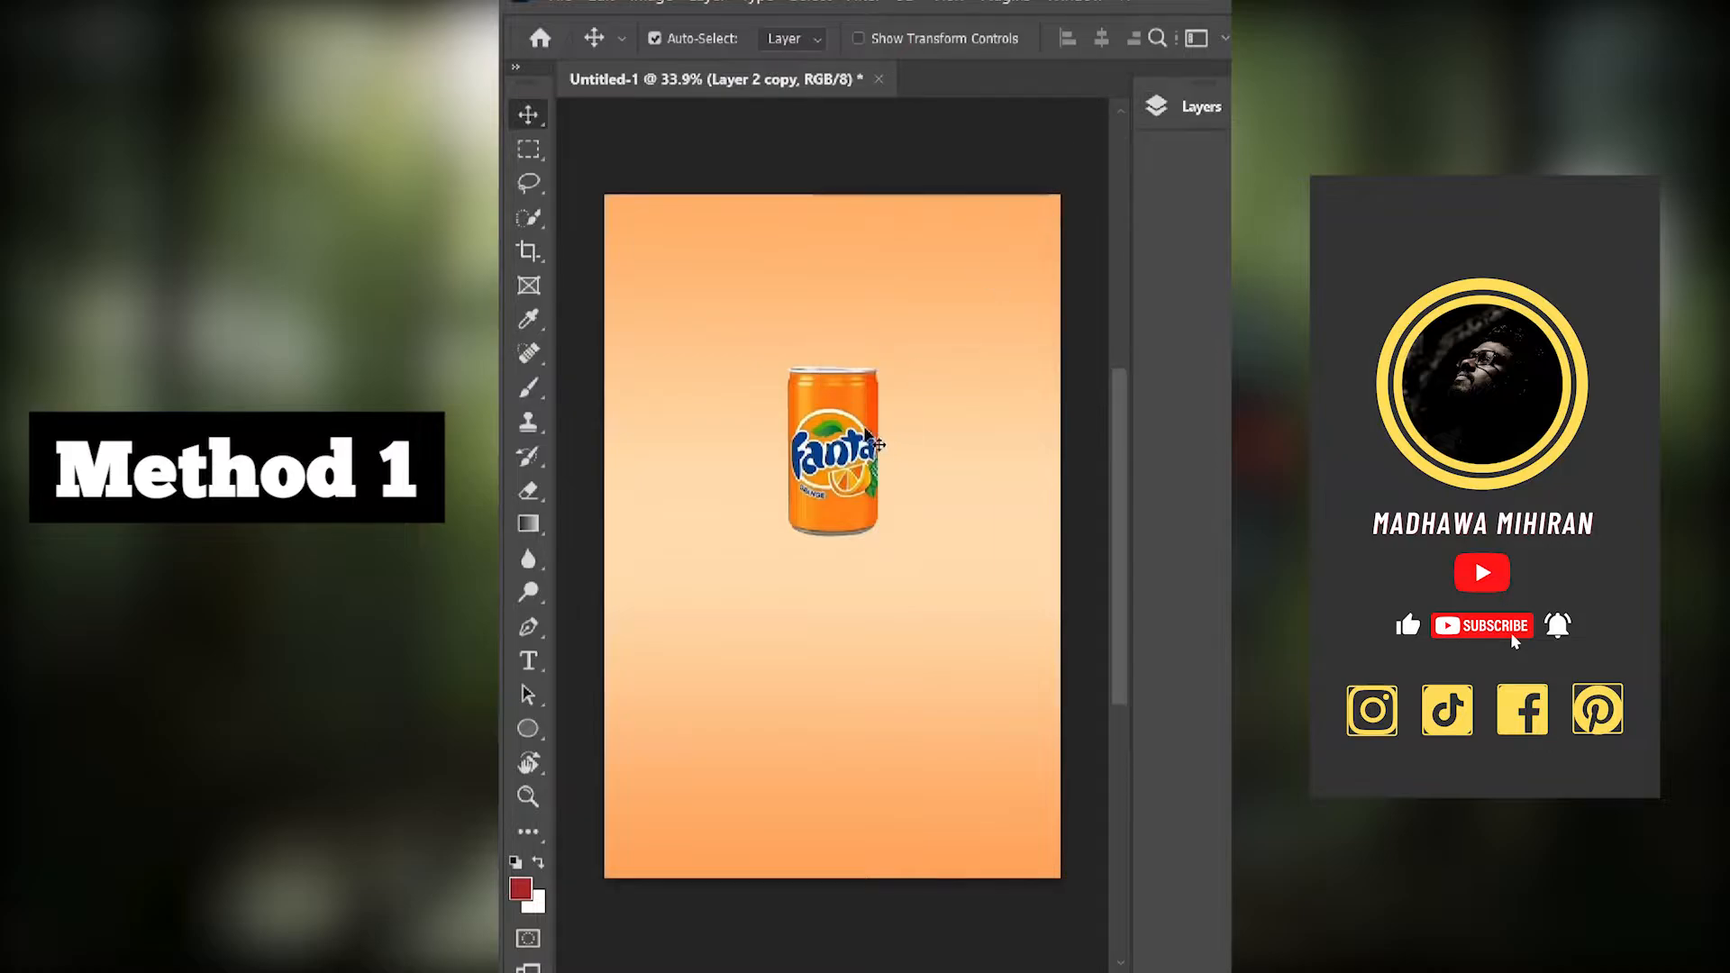
key(ctrl+t)
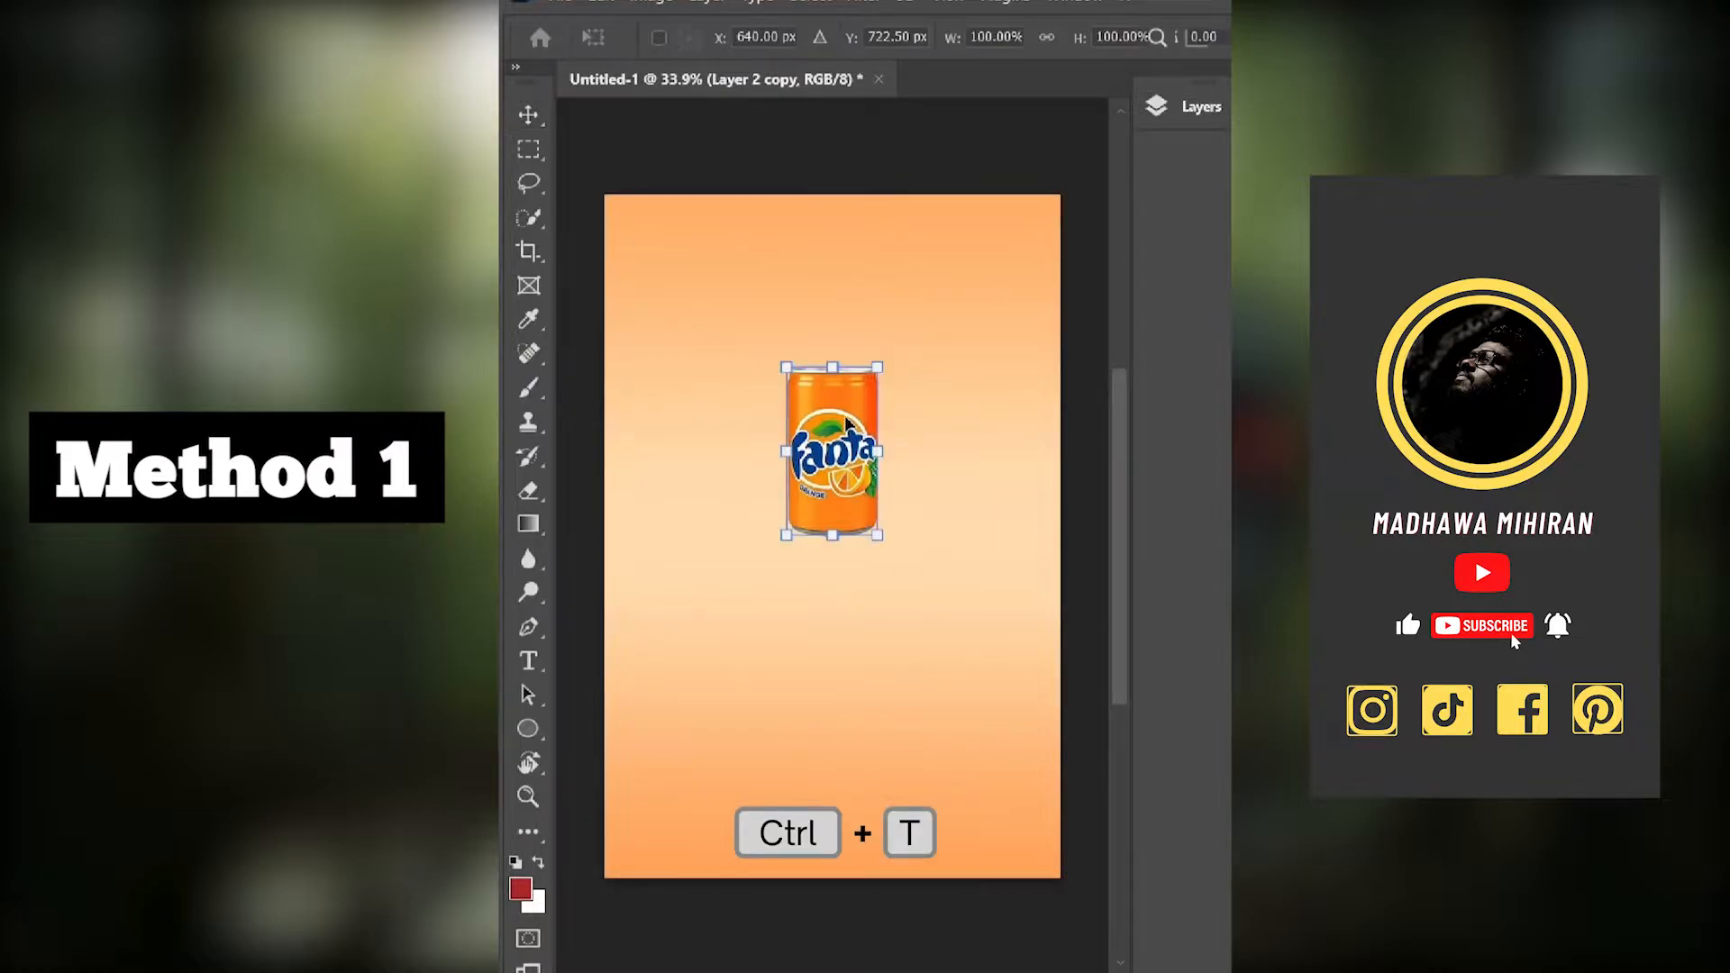
right_click(838, 424)
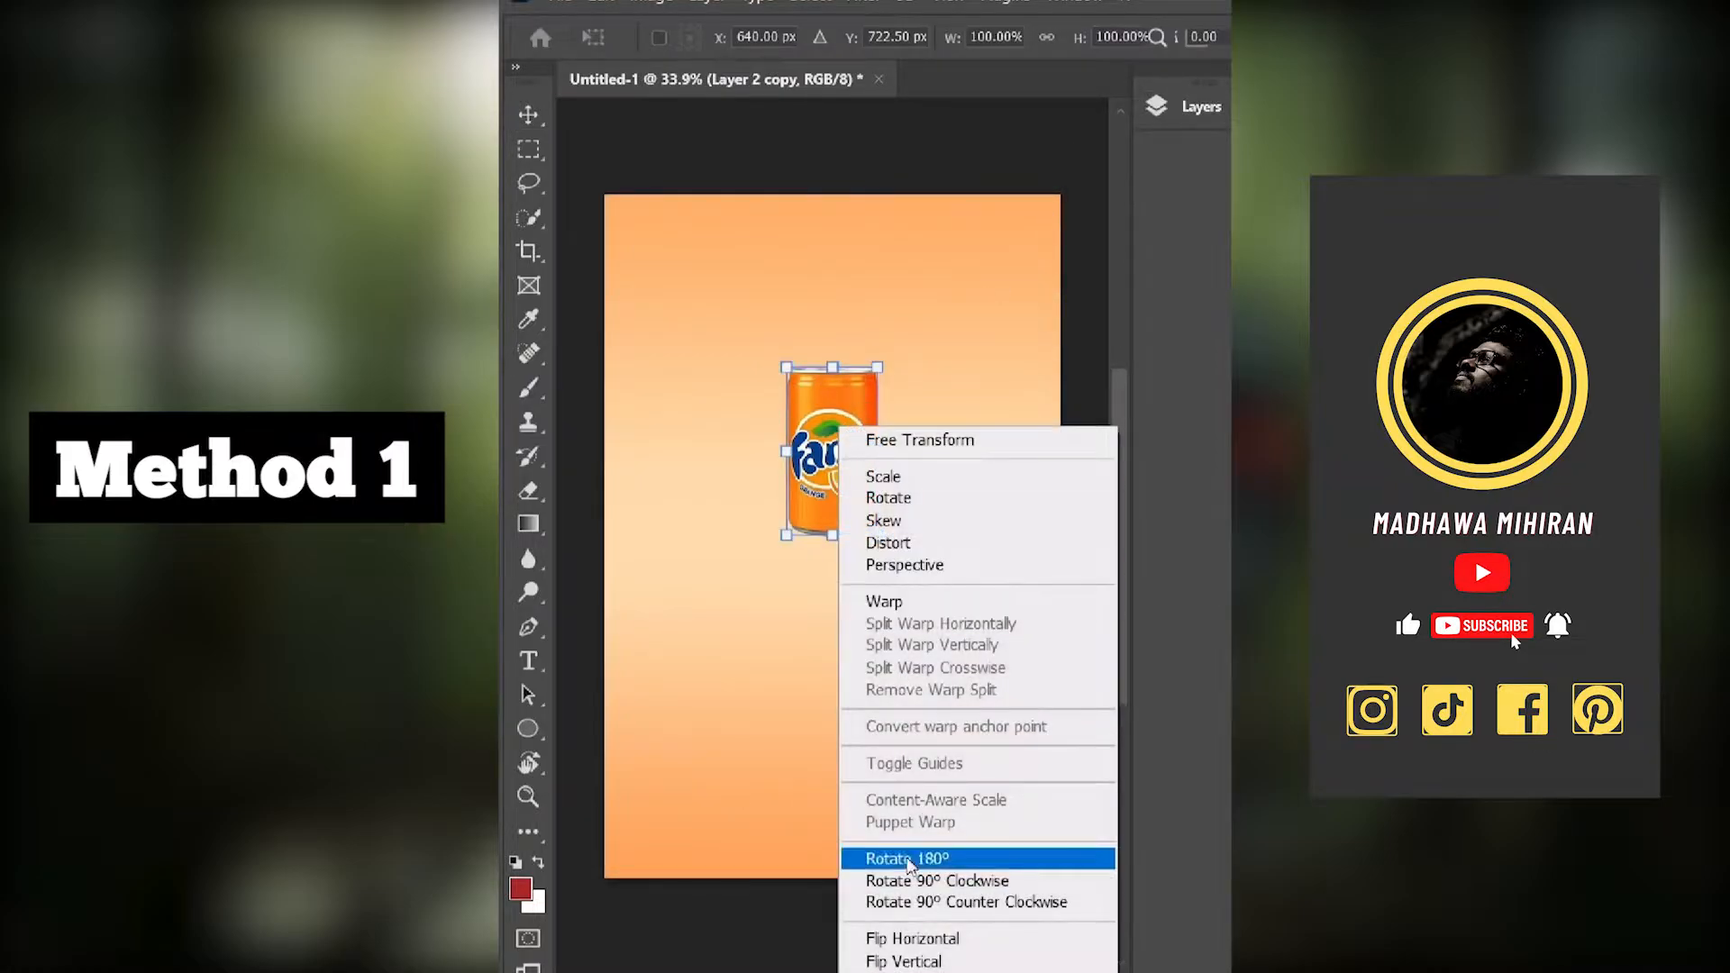
click(904, 962)
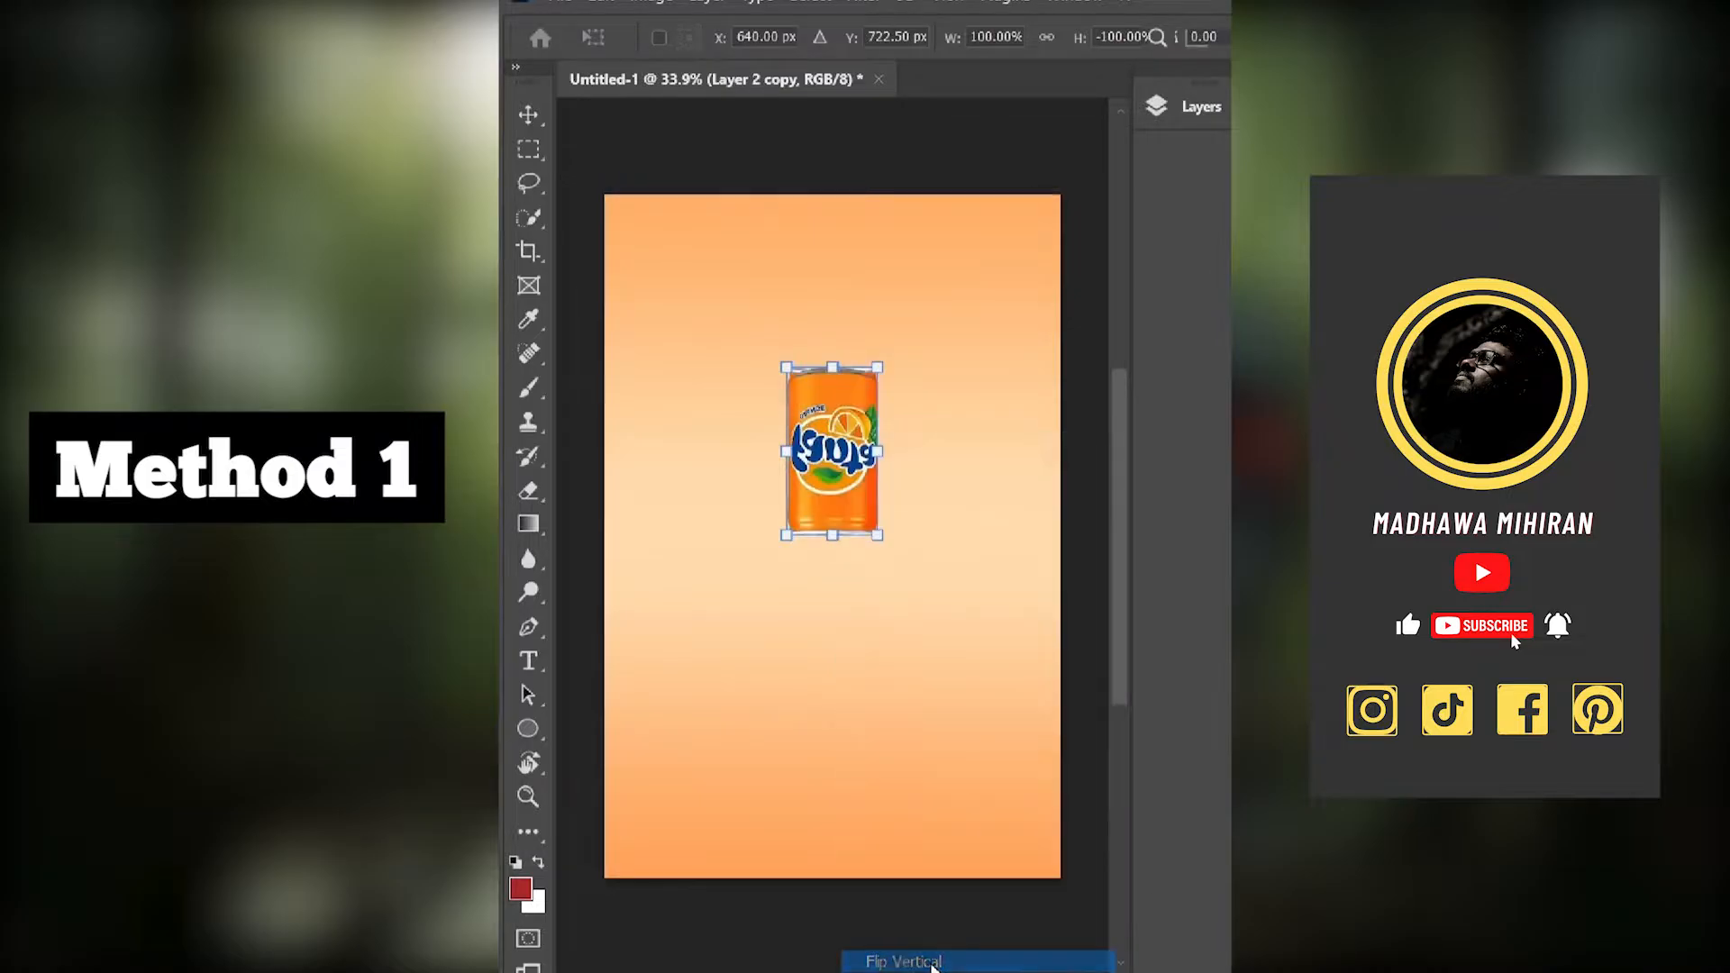
drag(840, 453, 839, 627)
key(Return)
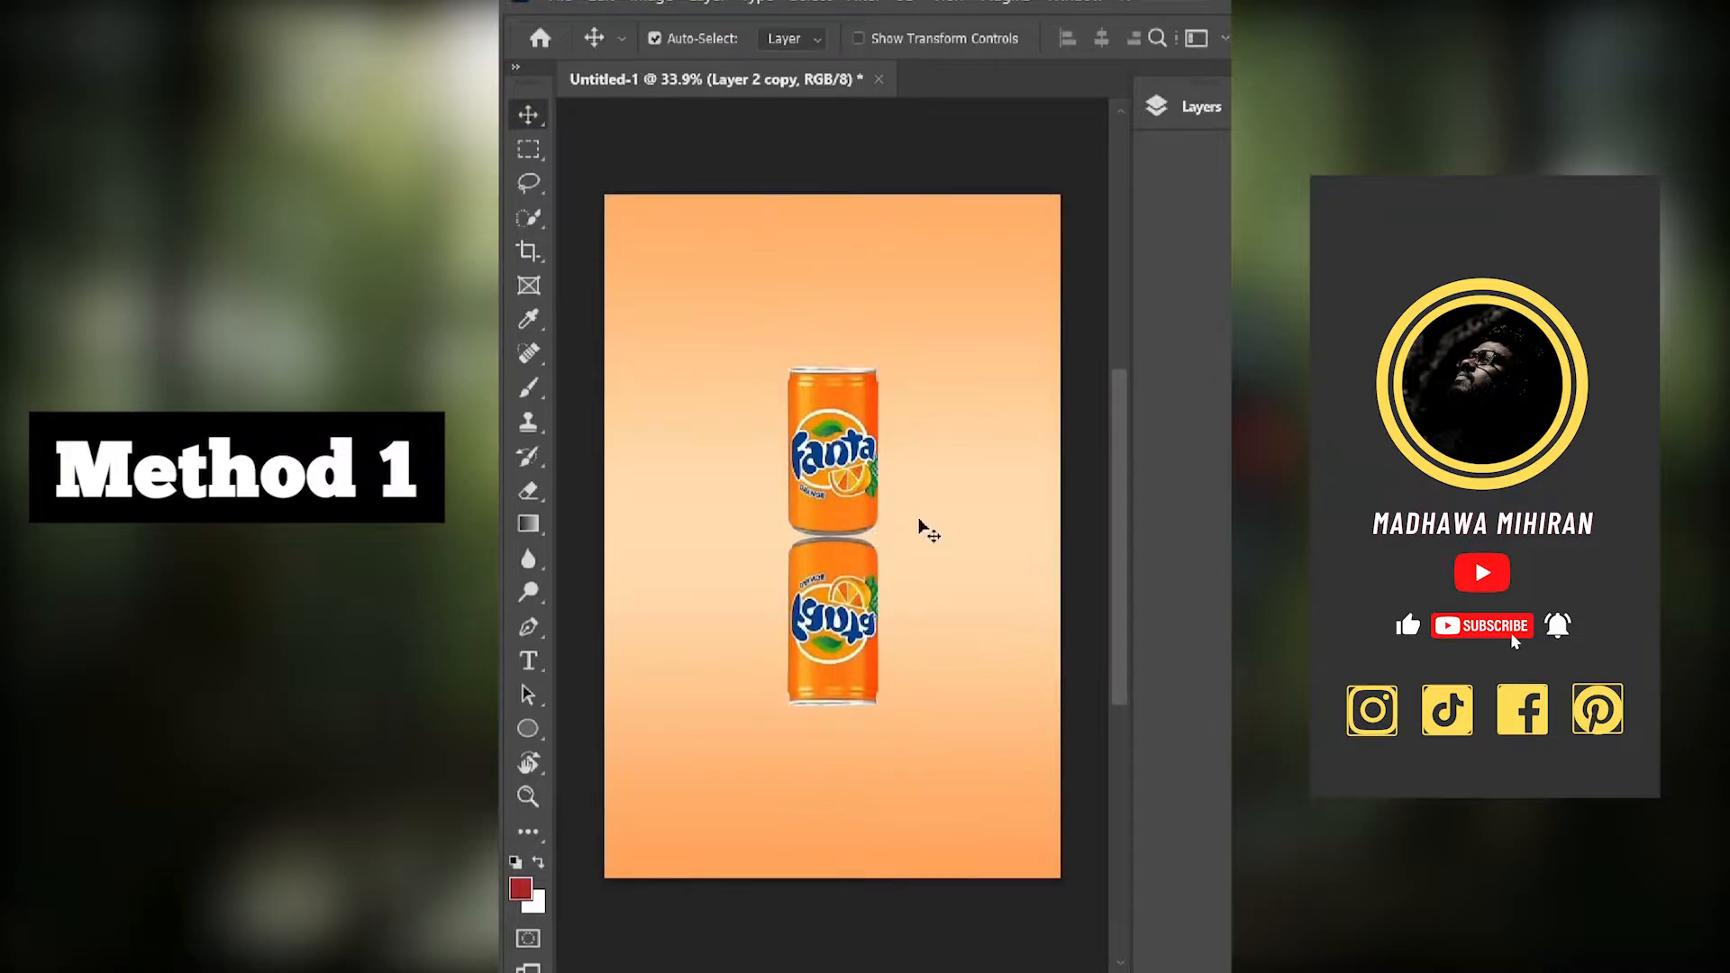
Step: Add a layer mask to the flipped can layer, Layer 2 copy
click(1181, 108)
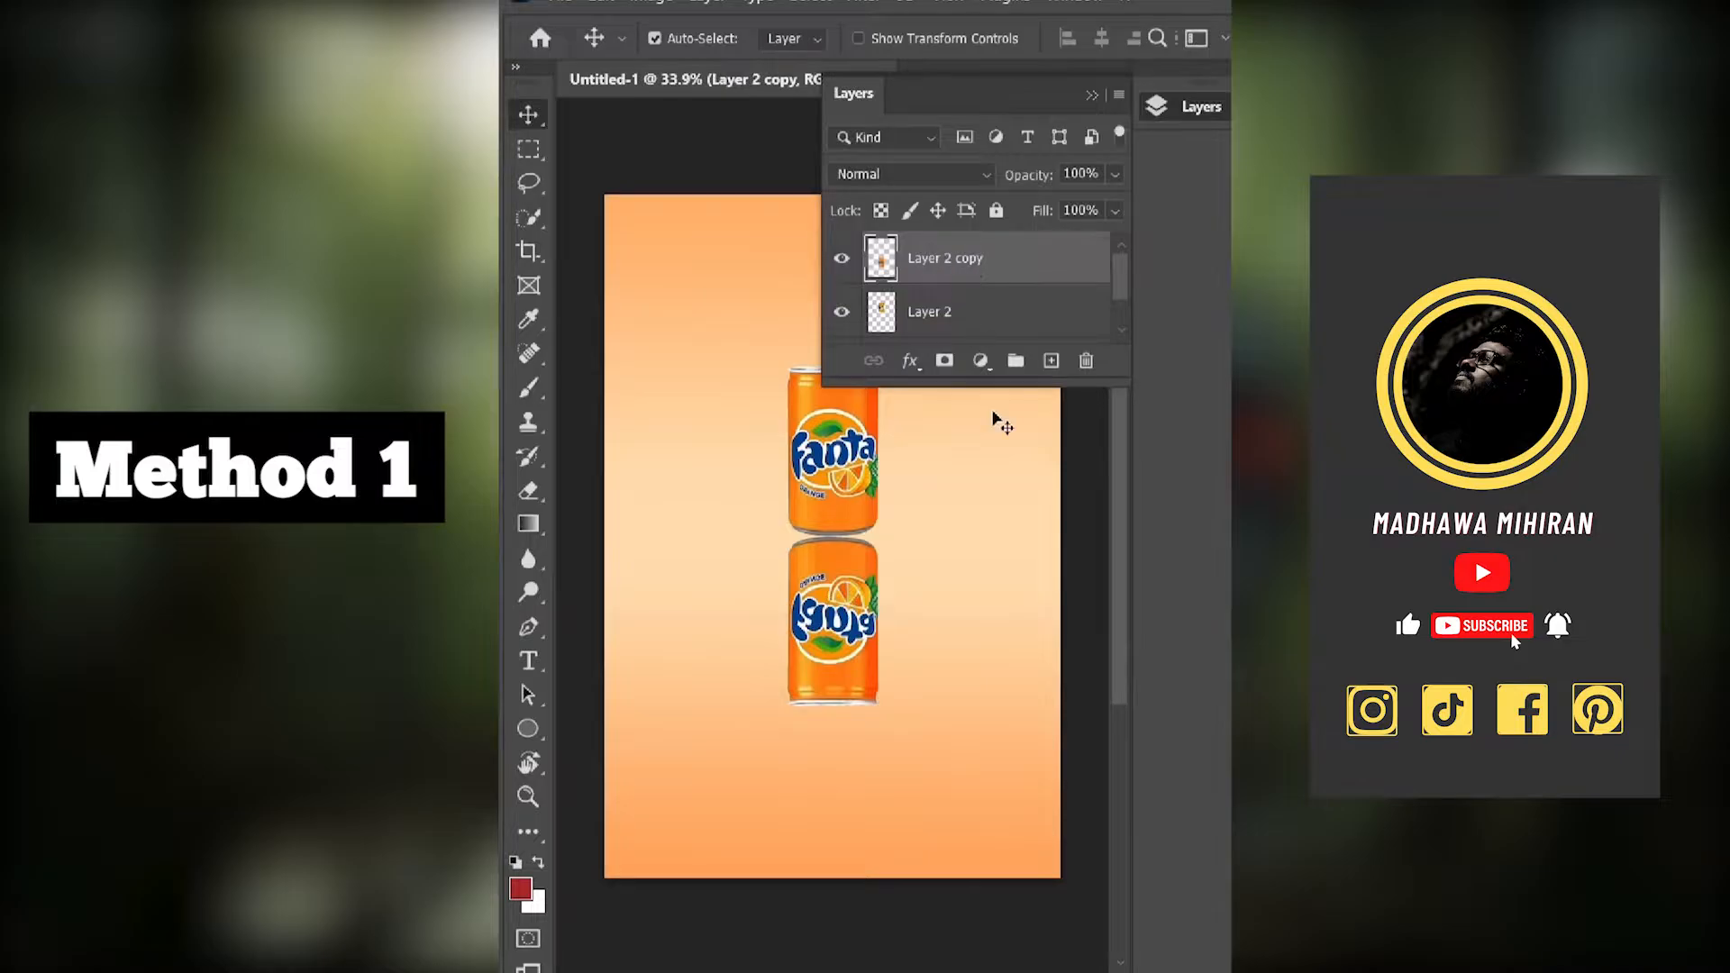
click(945, 362)
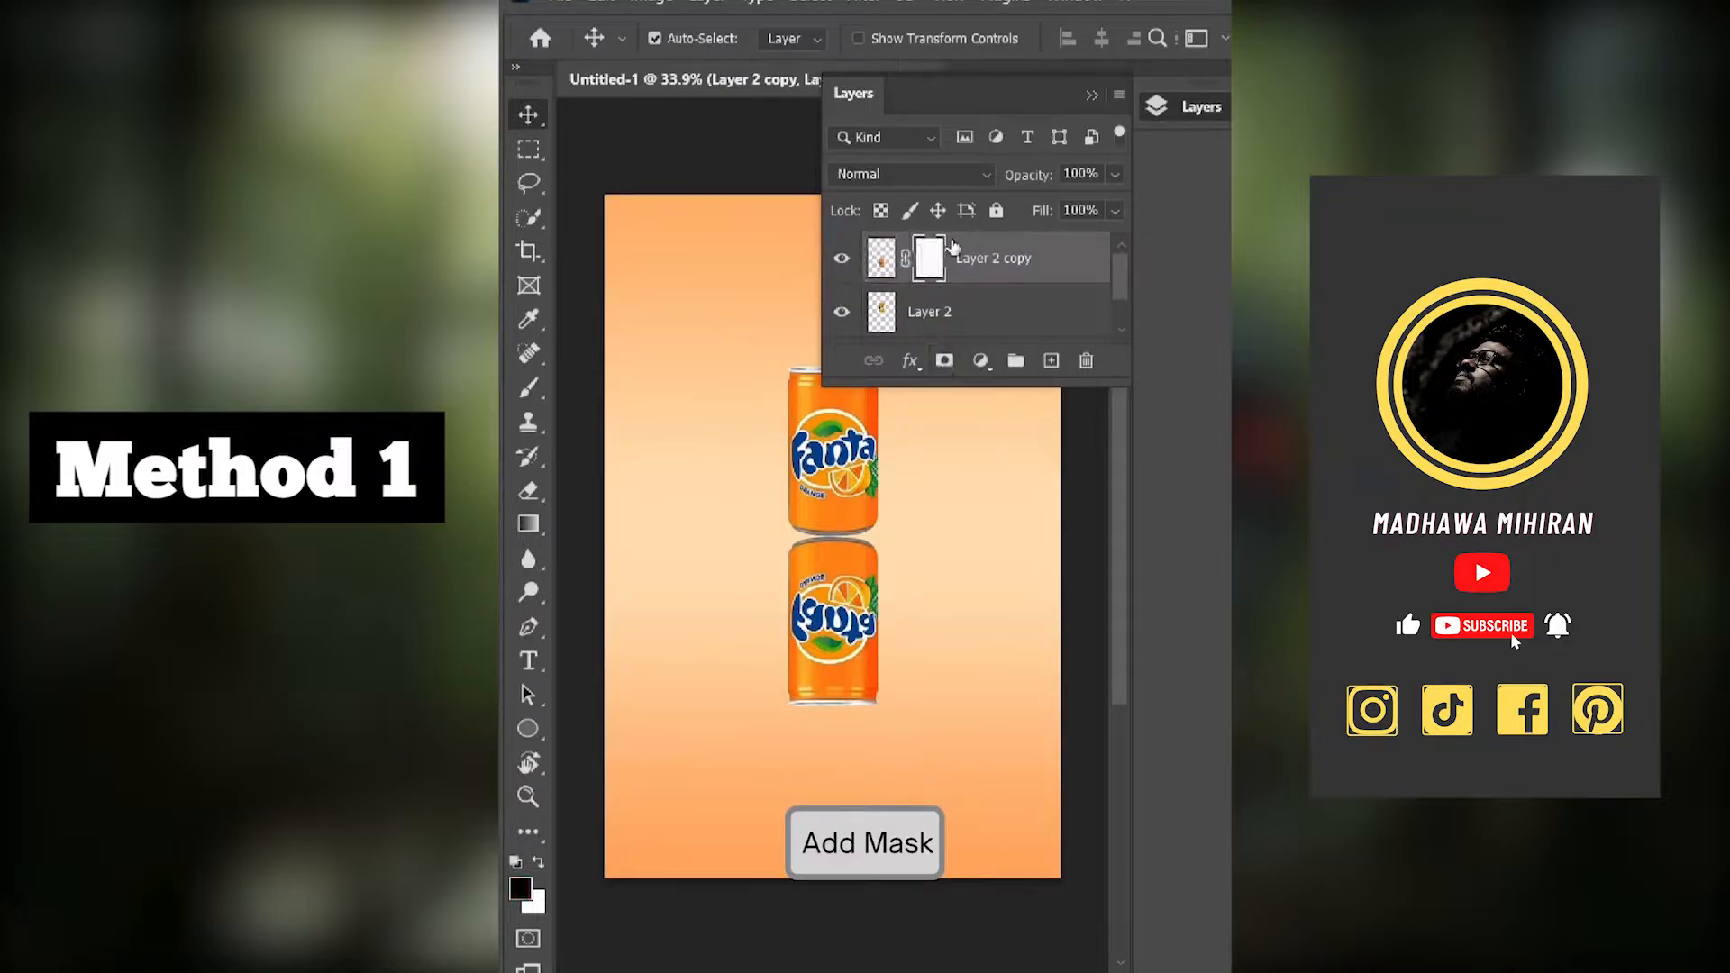
click(1090, 94)
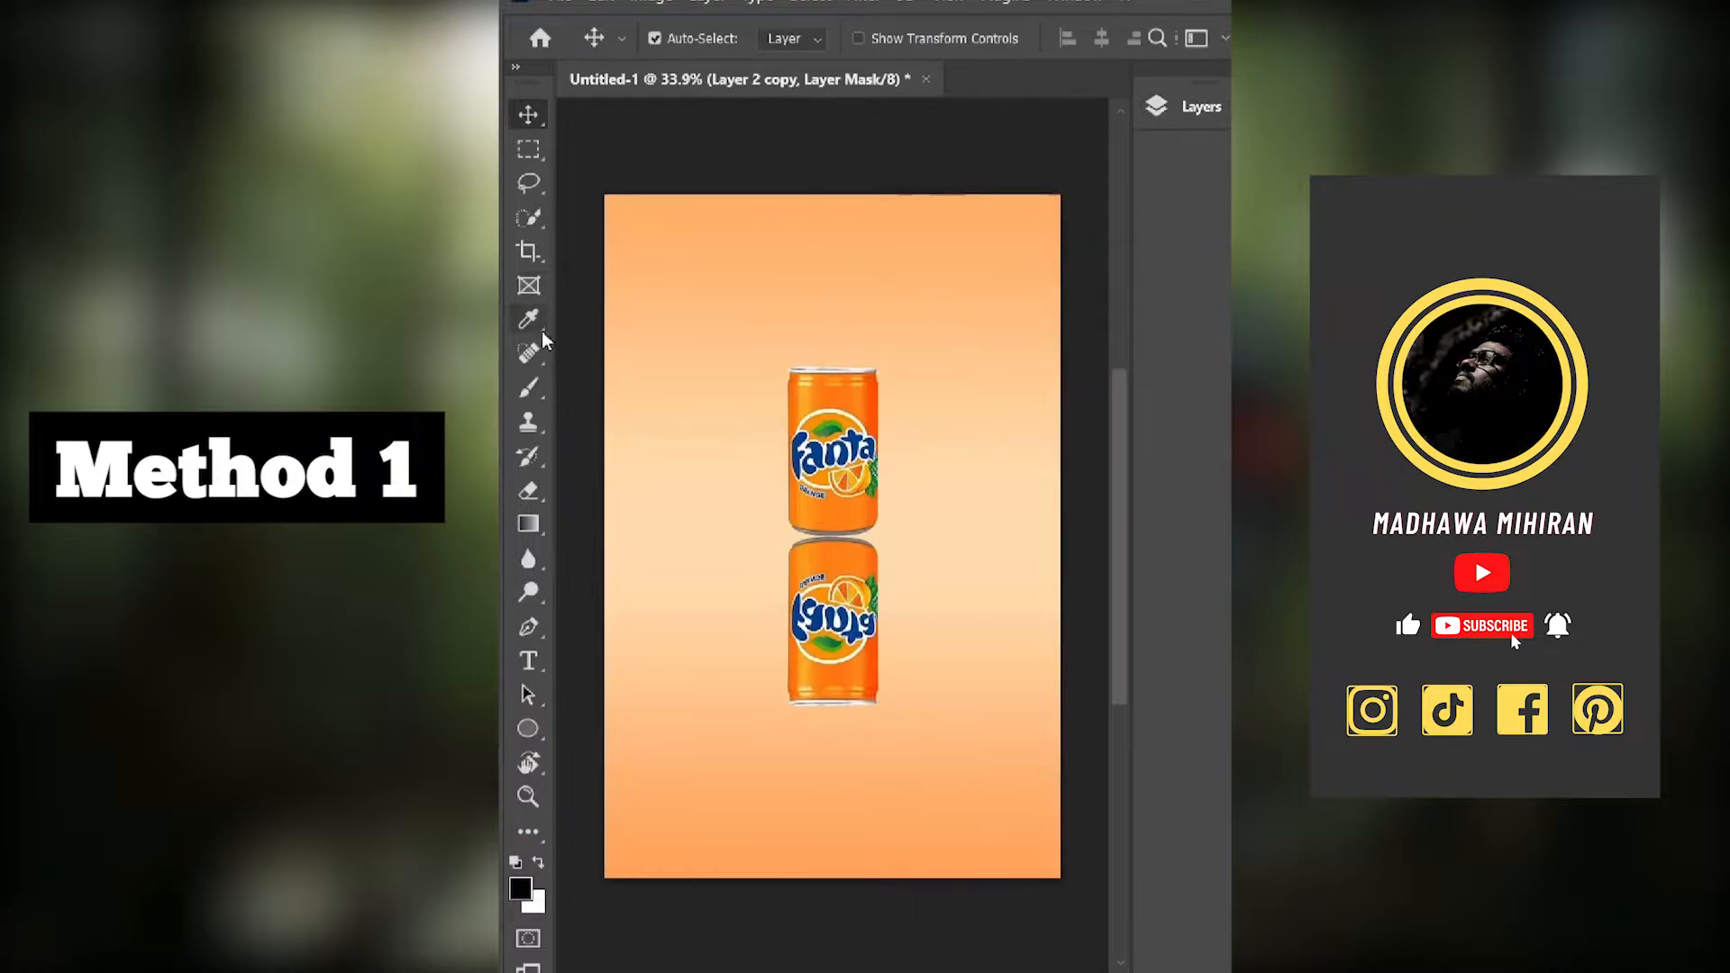
Step: Paint the mask in black with a soft brush reduced to size 500, fading out the lower part of the flipped can
click(530, 388)
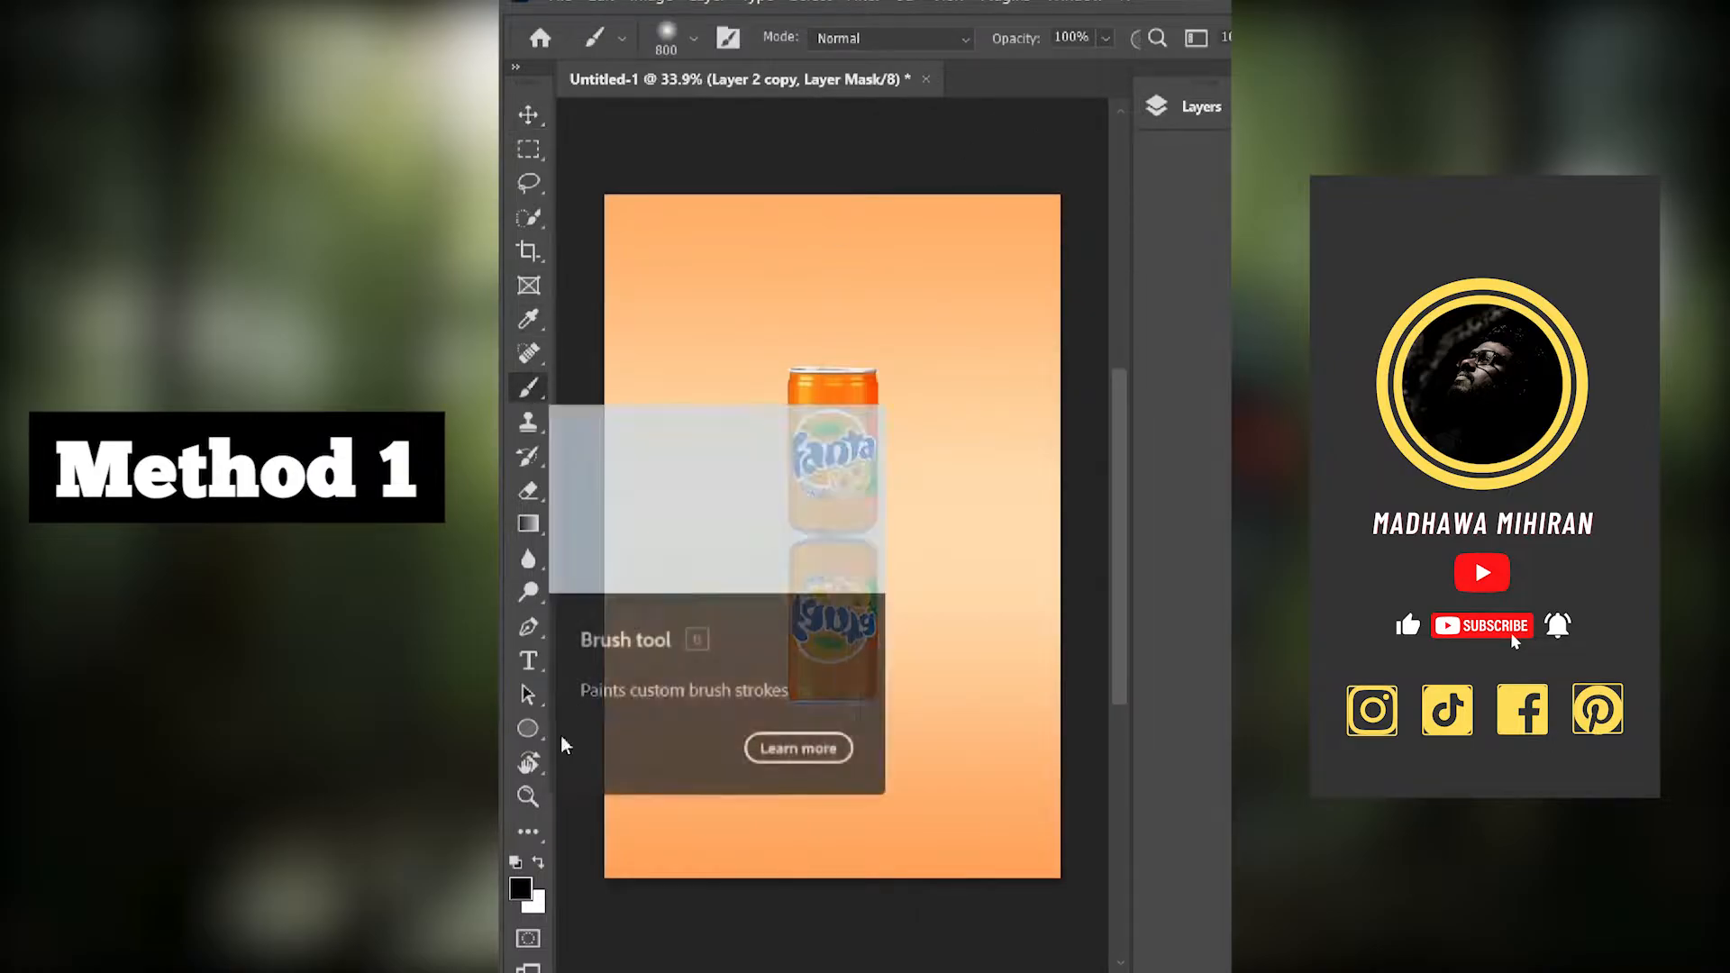
click(523, 892)
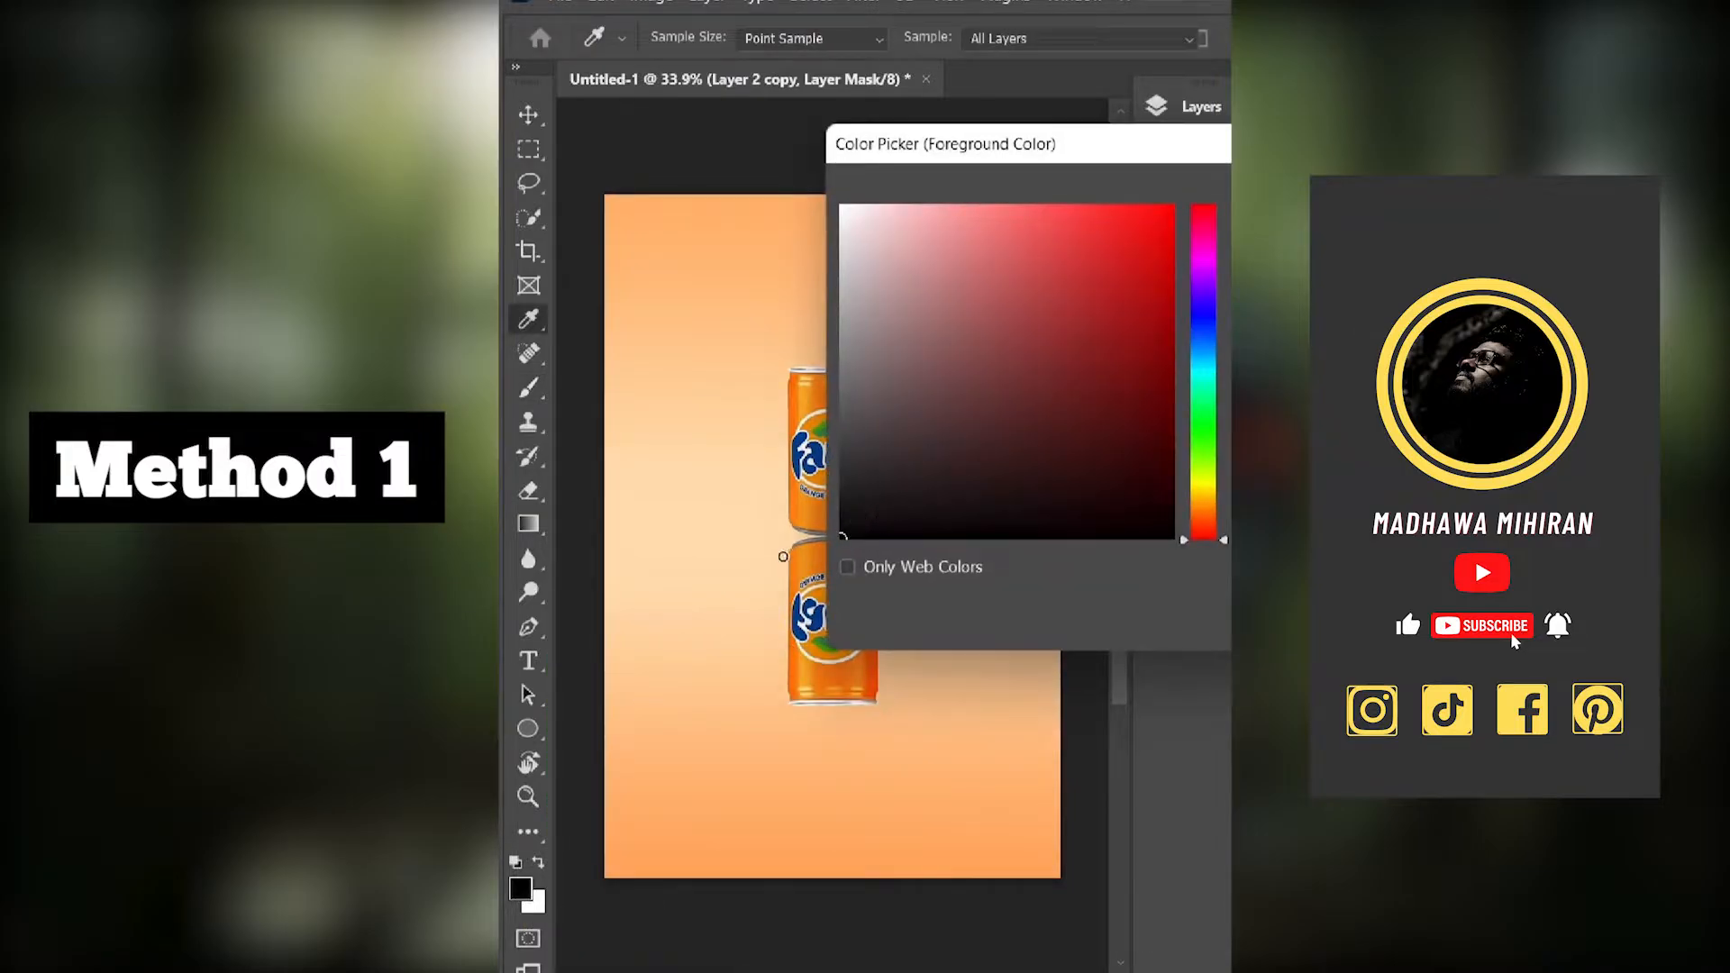
key(Return)
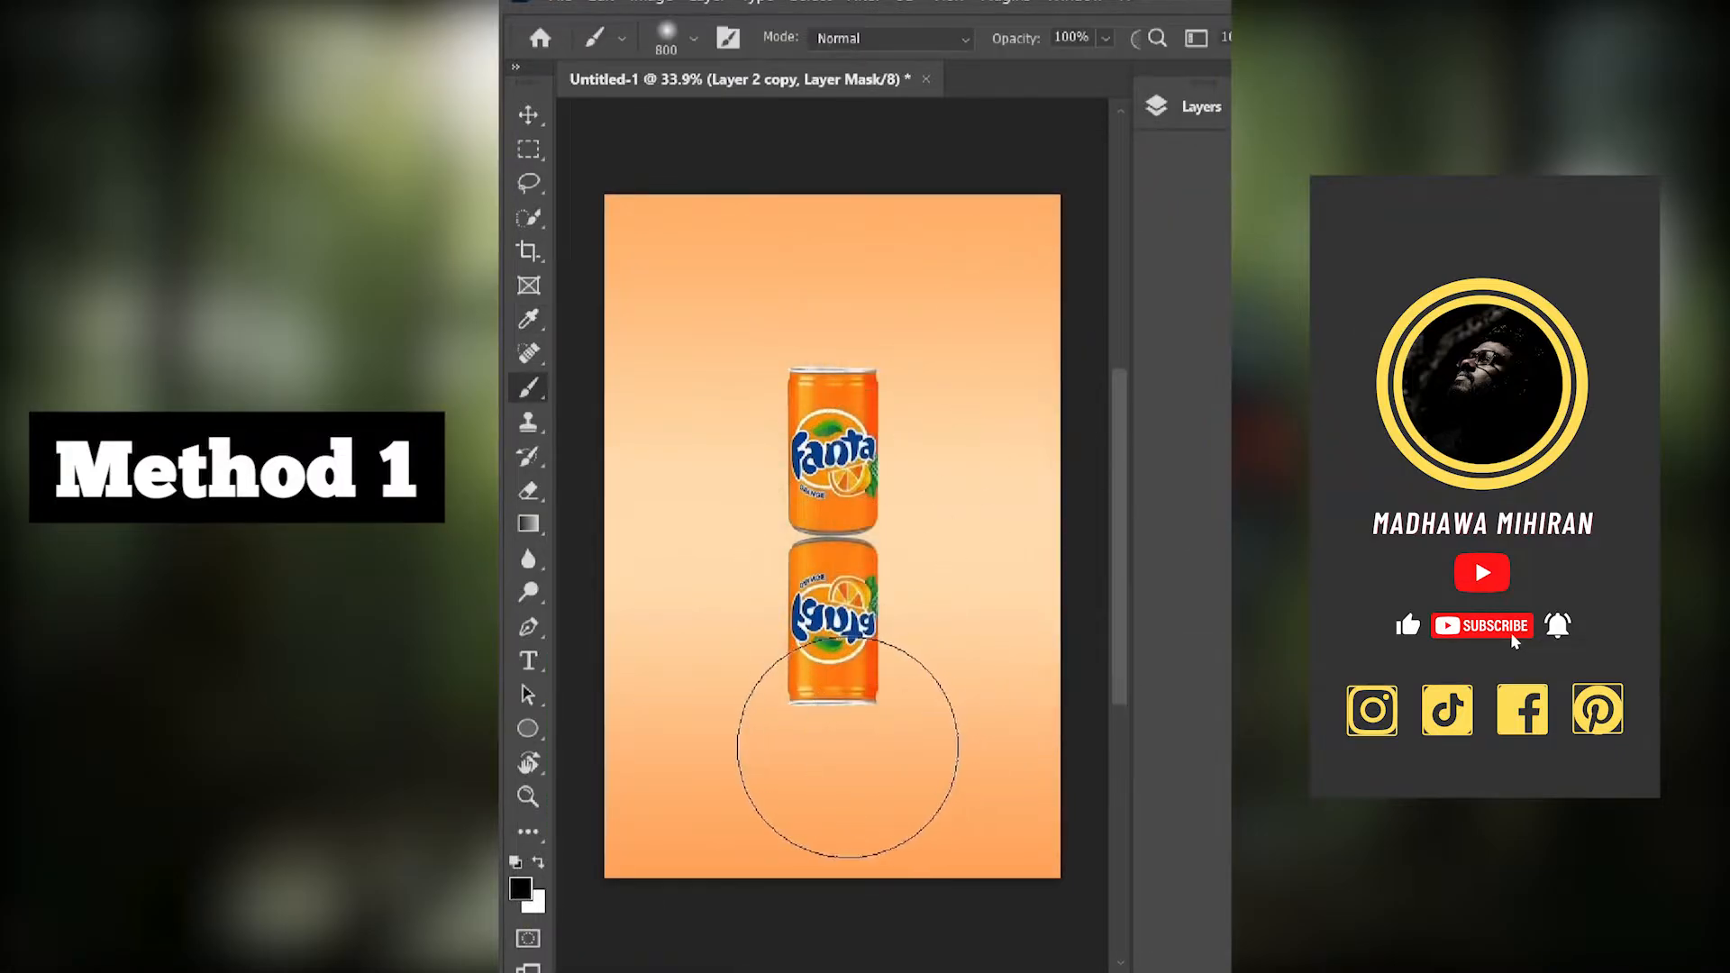
key(bracketleft)
key(bracketleft)
key(bracketleft)
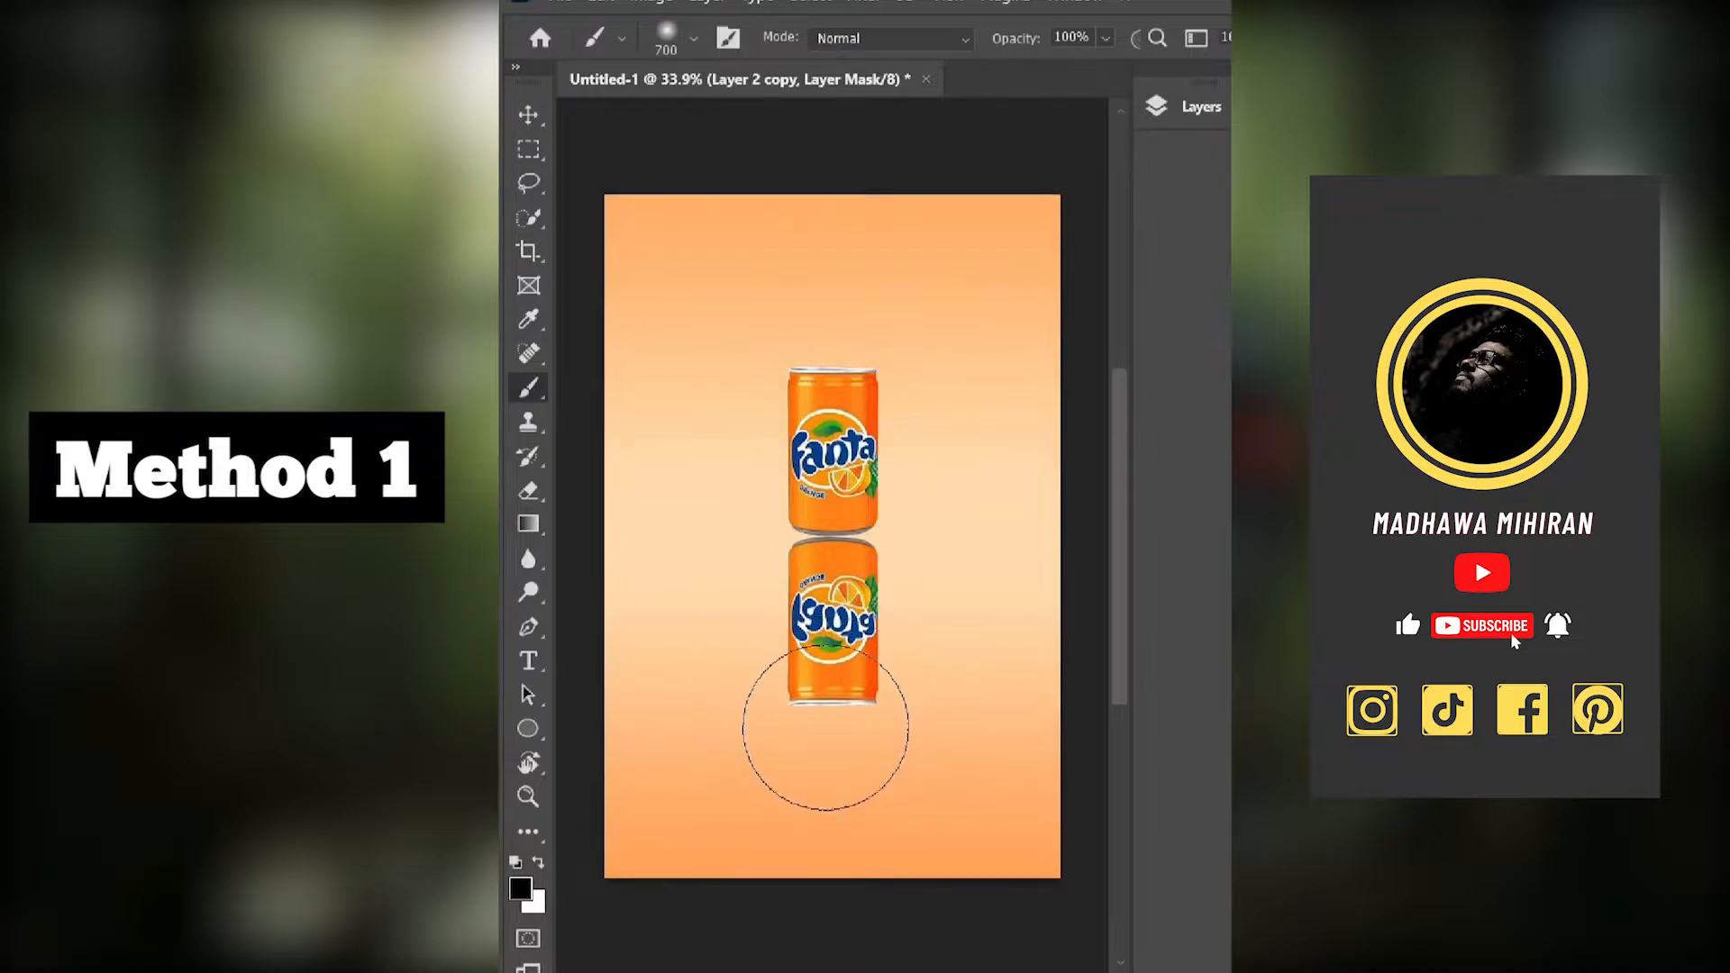
mouse_move(798, 681)
mouse_down()
mouse_move(864, 701)
mouse_move(895, 743)
mouse_move(854, 680)
mouse_move(857, 747)
mouse_move(883, 665)
mouse_move(833, 663)
mouse_move(880, 691)
mouse_move(881, 734)
mouse_move(952, 737)
mouse_move(939, 702)
mouse_move(808, 624)
mouse_move(832, 616)
mouse_move(884, 680)
mouse_move(874, 737)
mouse_up()
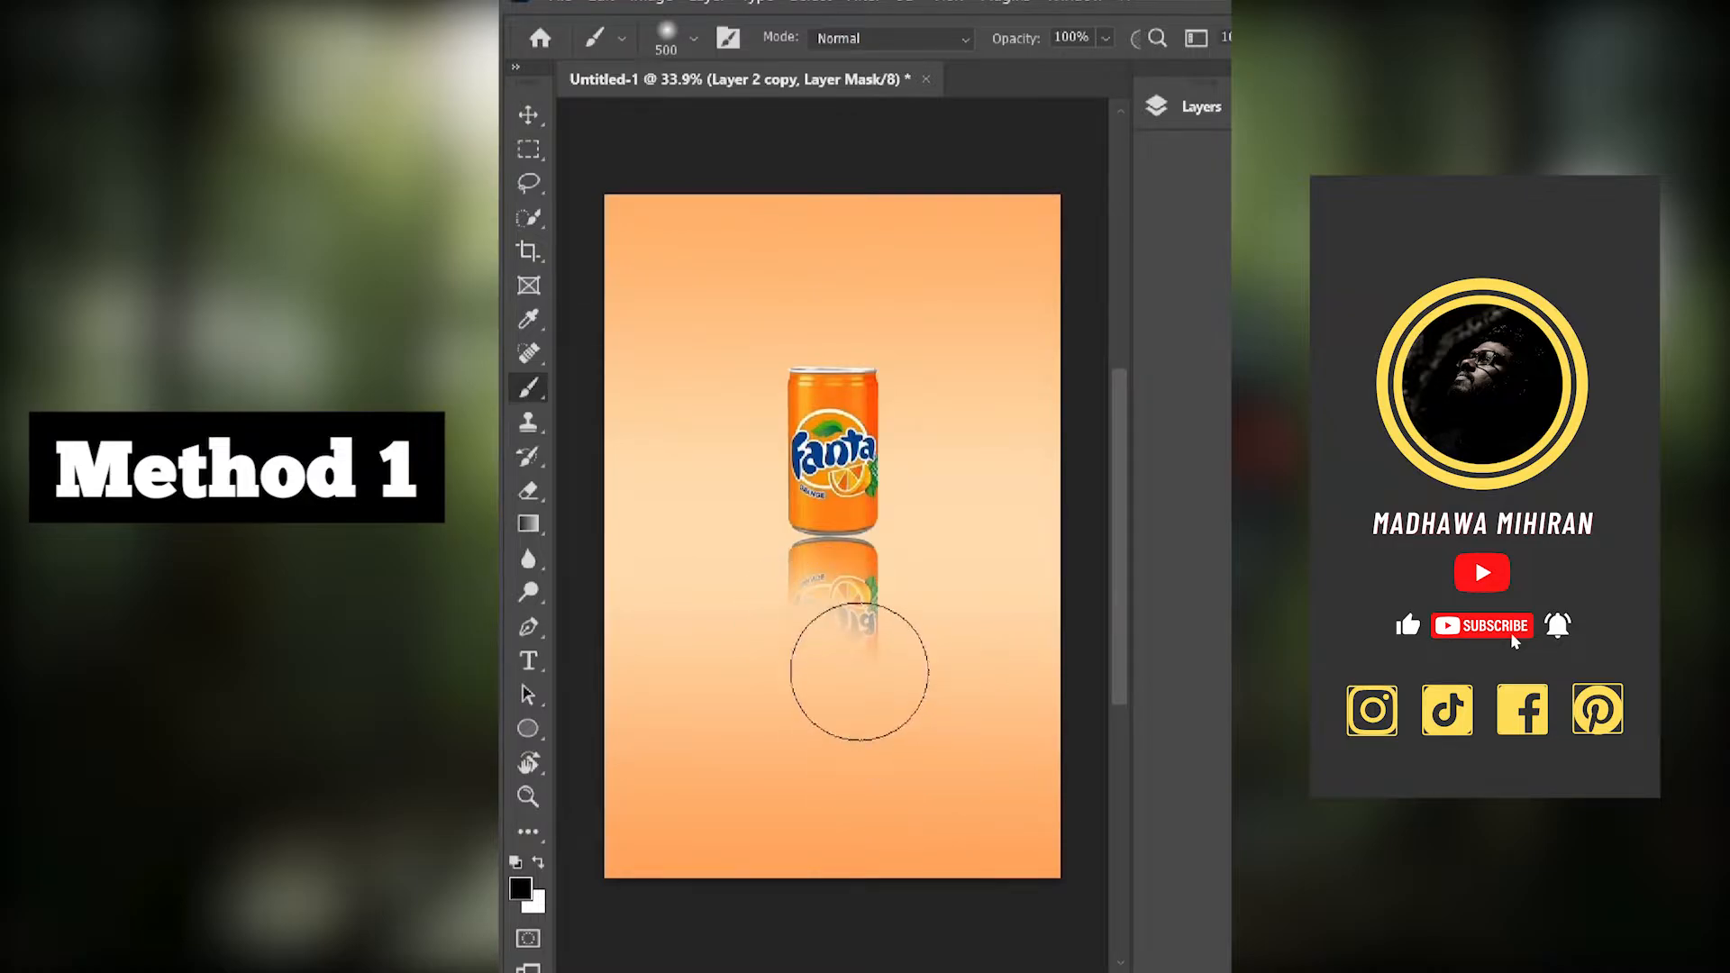
drag(859, 673, 855, 690)
key(ctrl+z)
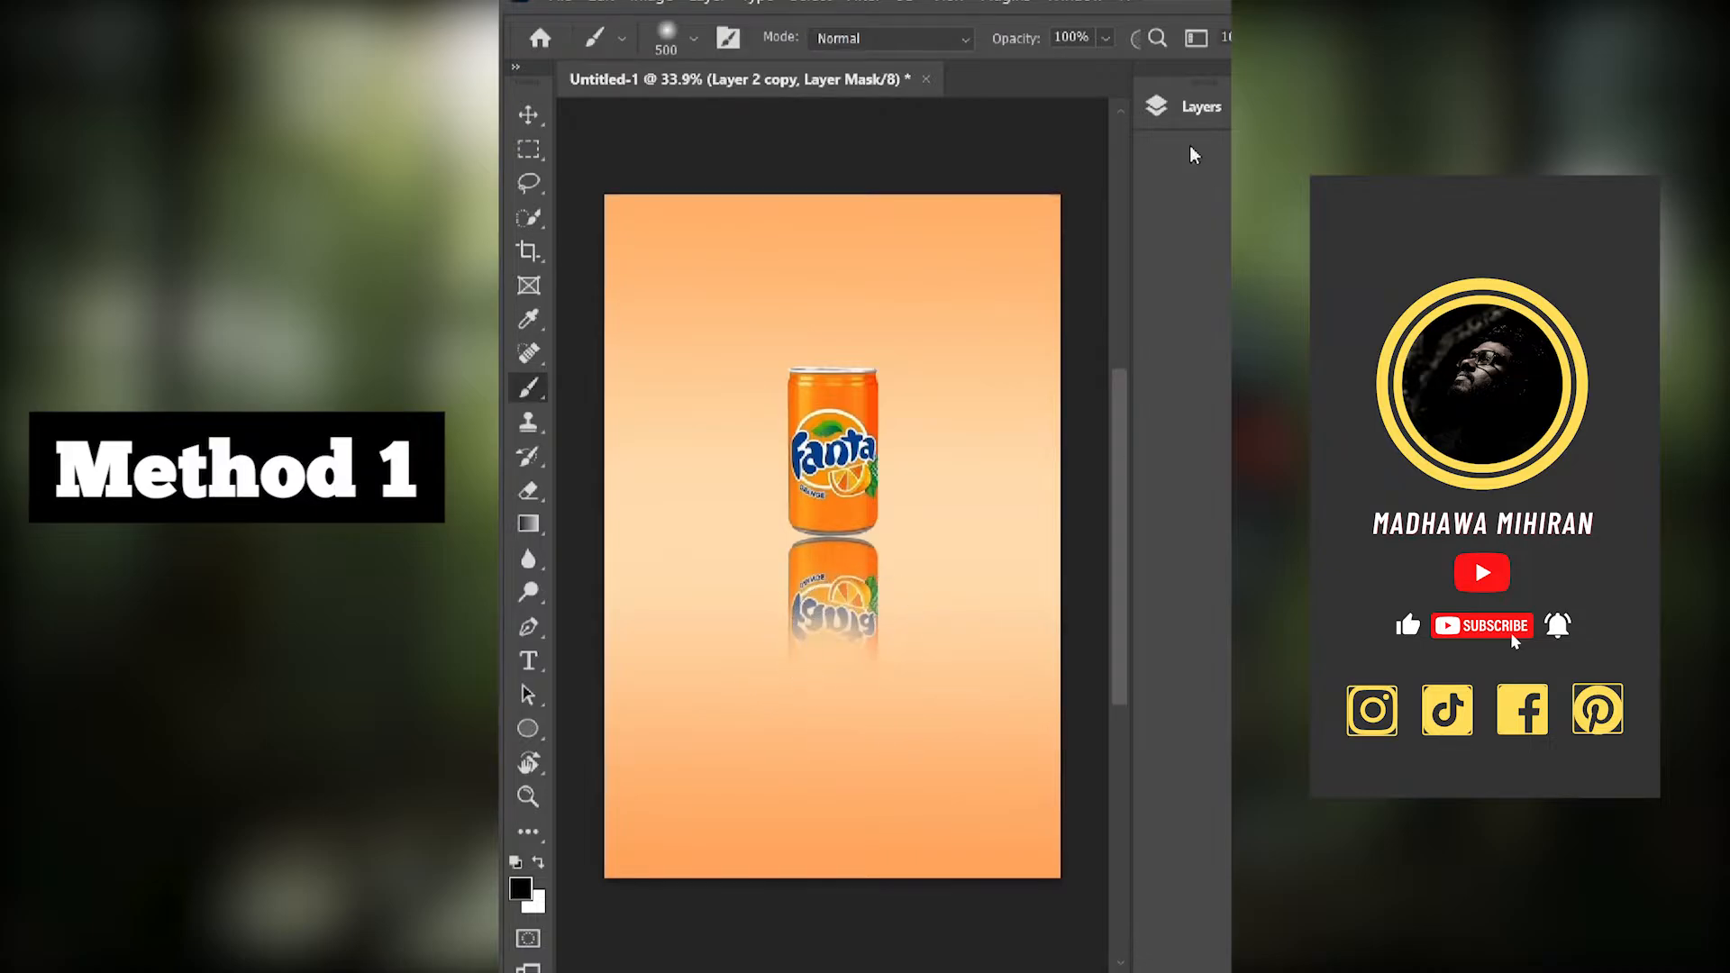
Step: Lower the opacity of the reflection layer, Layer 2 copy, to 66%
click(1185, 107)
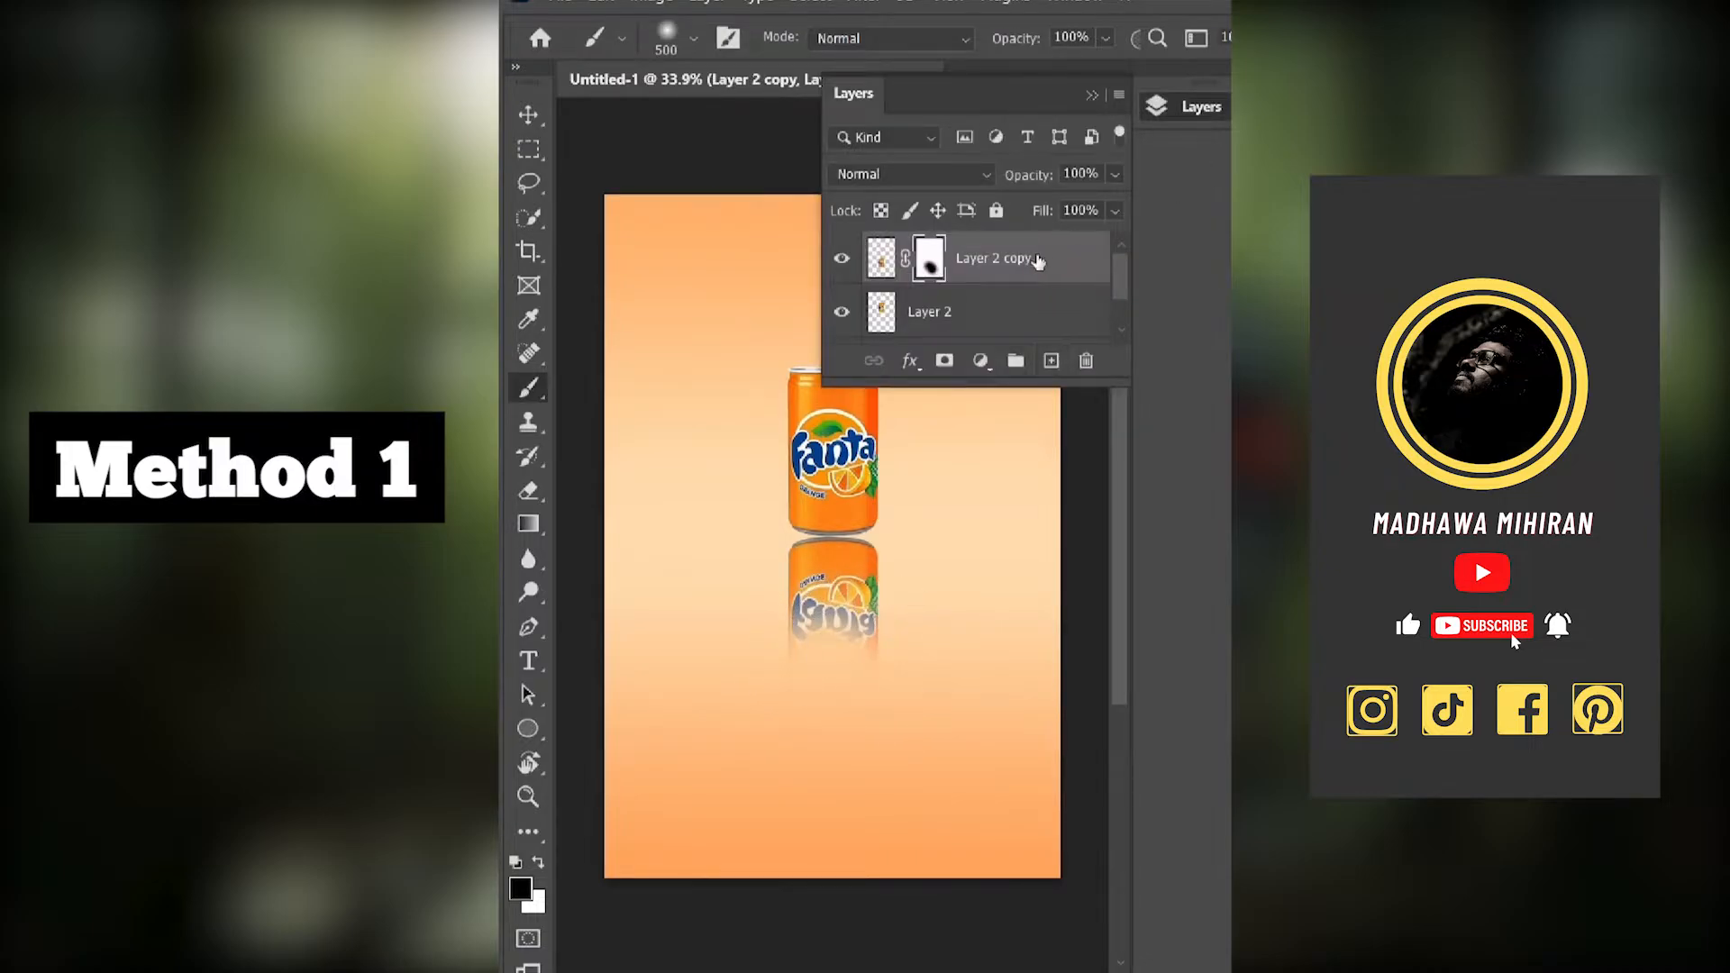
click(1116, 173)
drag(1087, 203, 1067, 202)
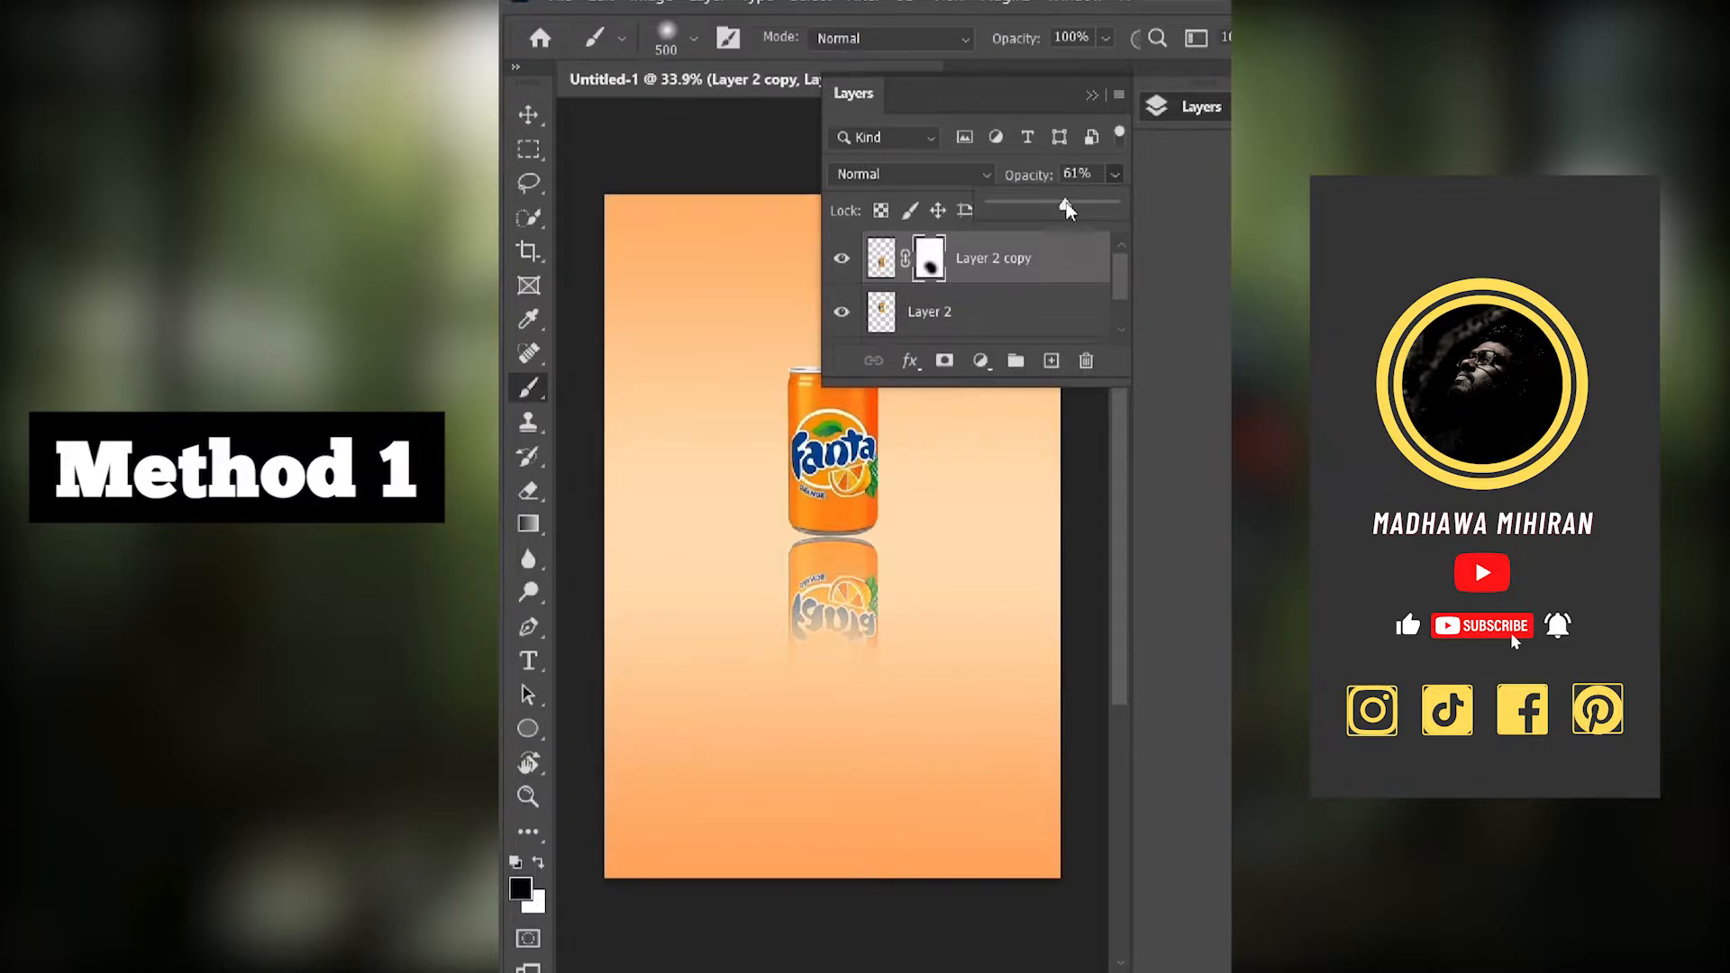
drag(1052, 209, 1060, 209)
click(1092, 95)
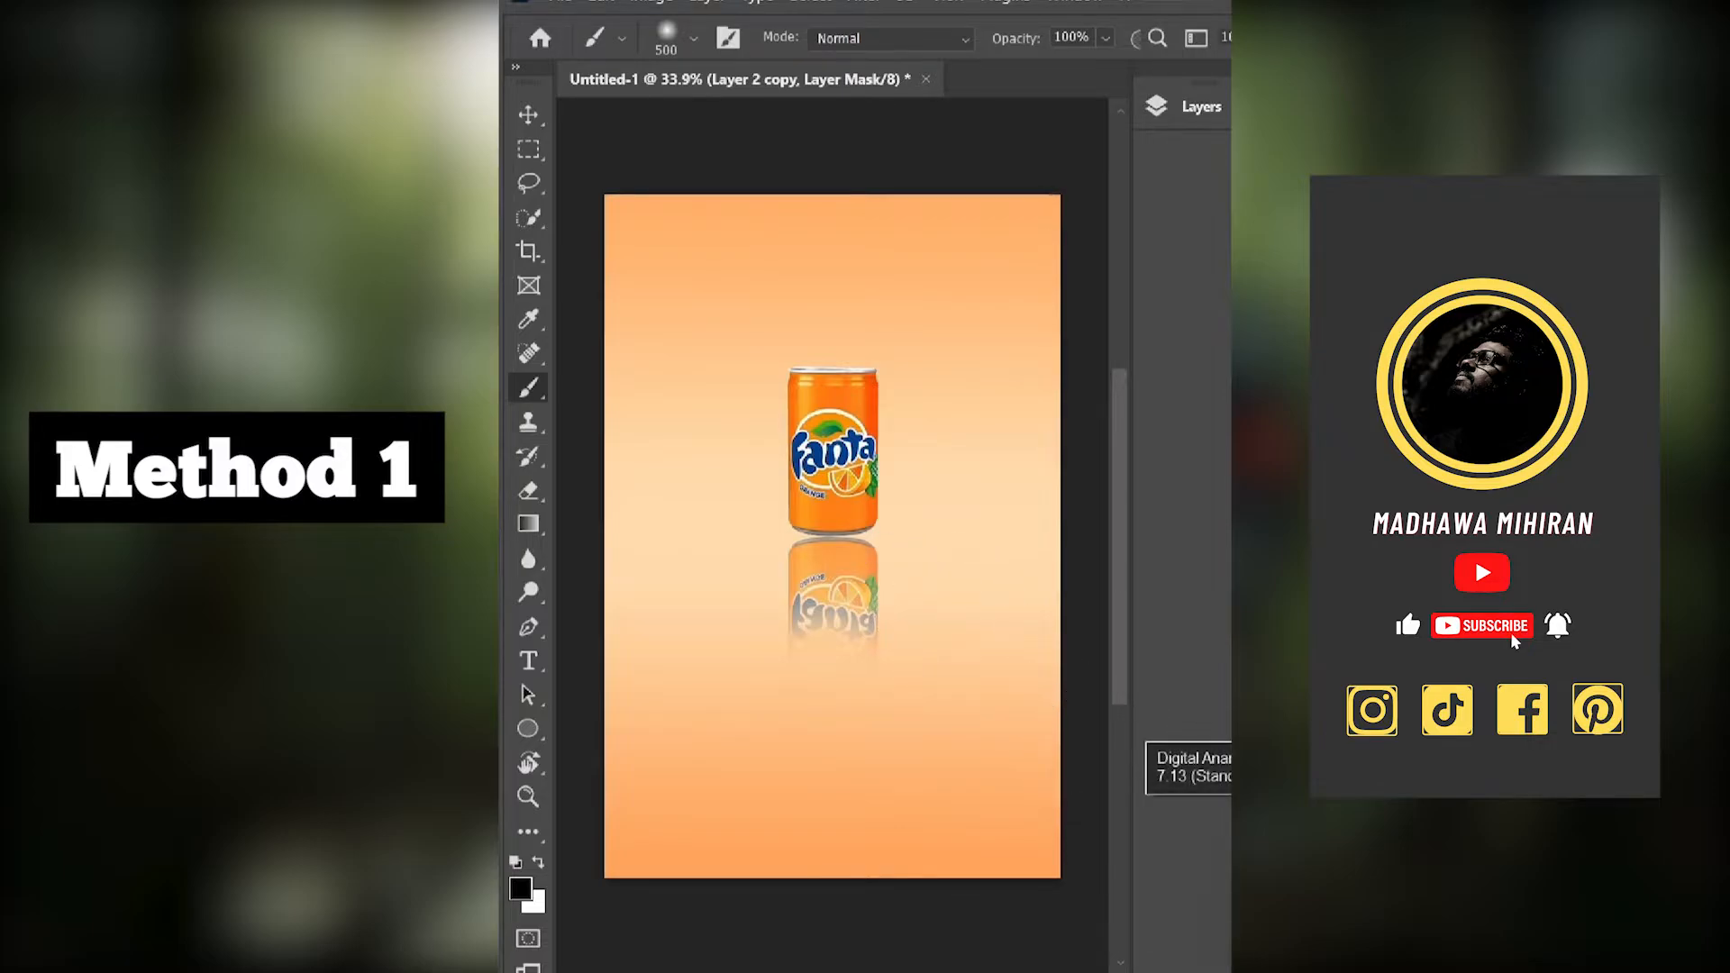
Step: Delete the reflection layer, Layer 2 copy, leaving only the original can on the background
click(1199, 115)
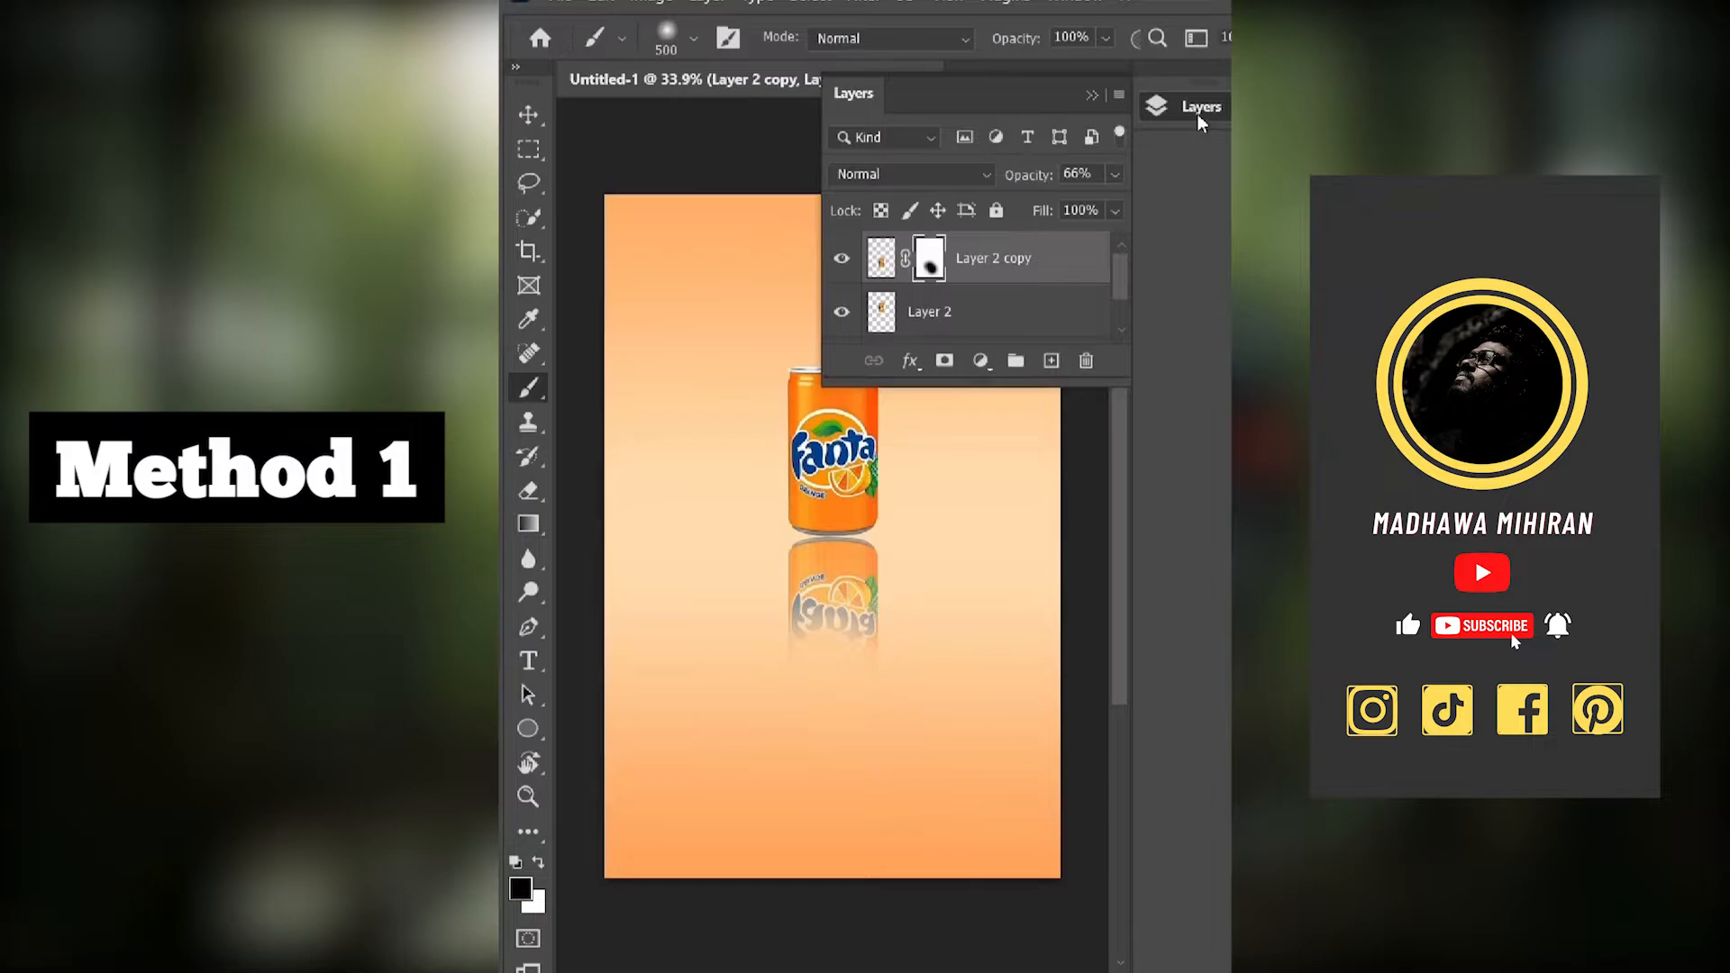
click(1015, 262)
key(Delete)
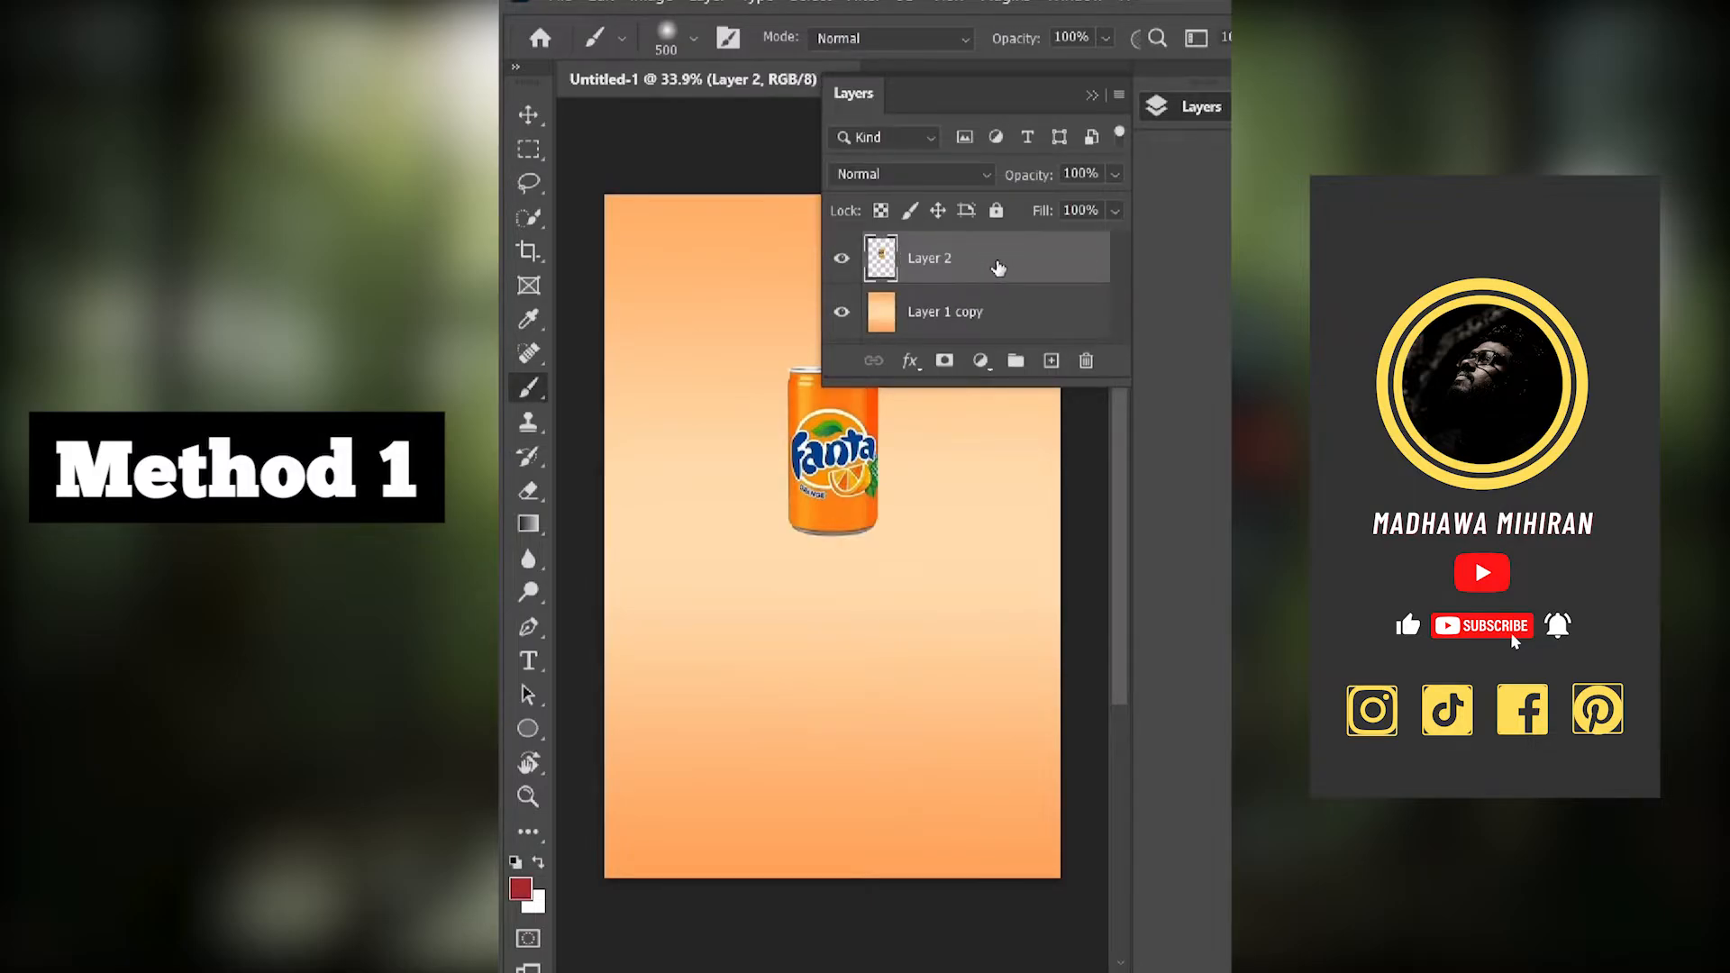
click(1094, 94)
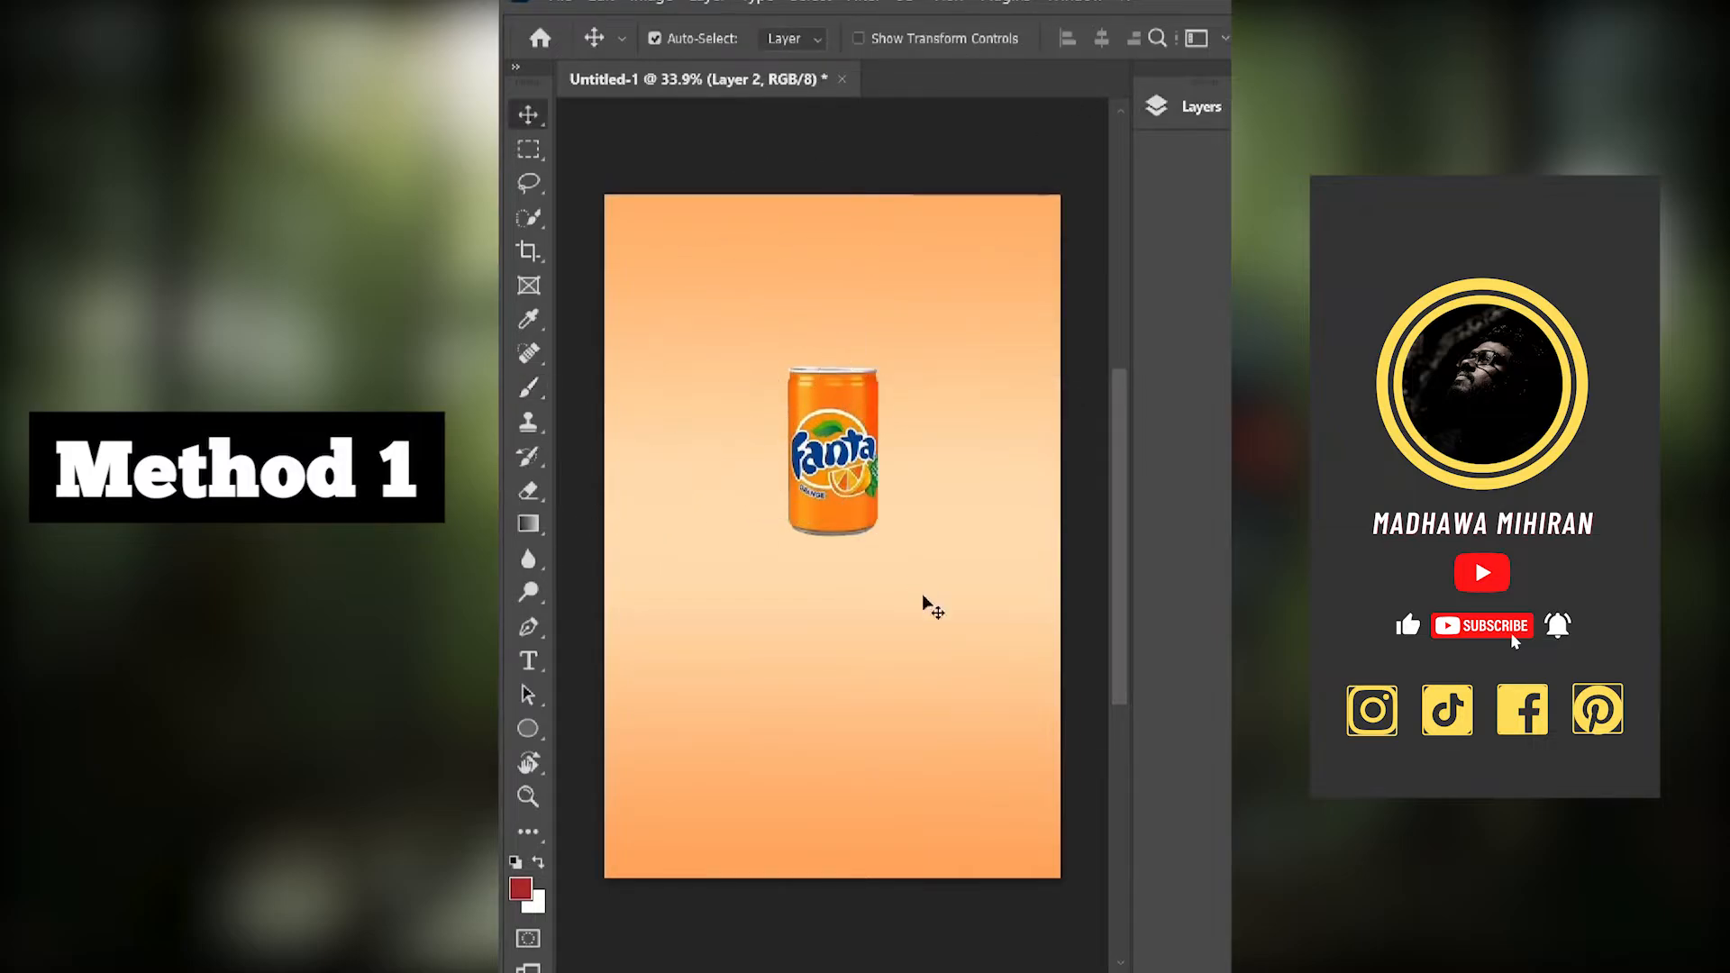
Step: Duplicate the can layer, Layer 2
click(1199, 108)
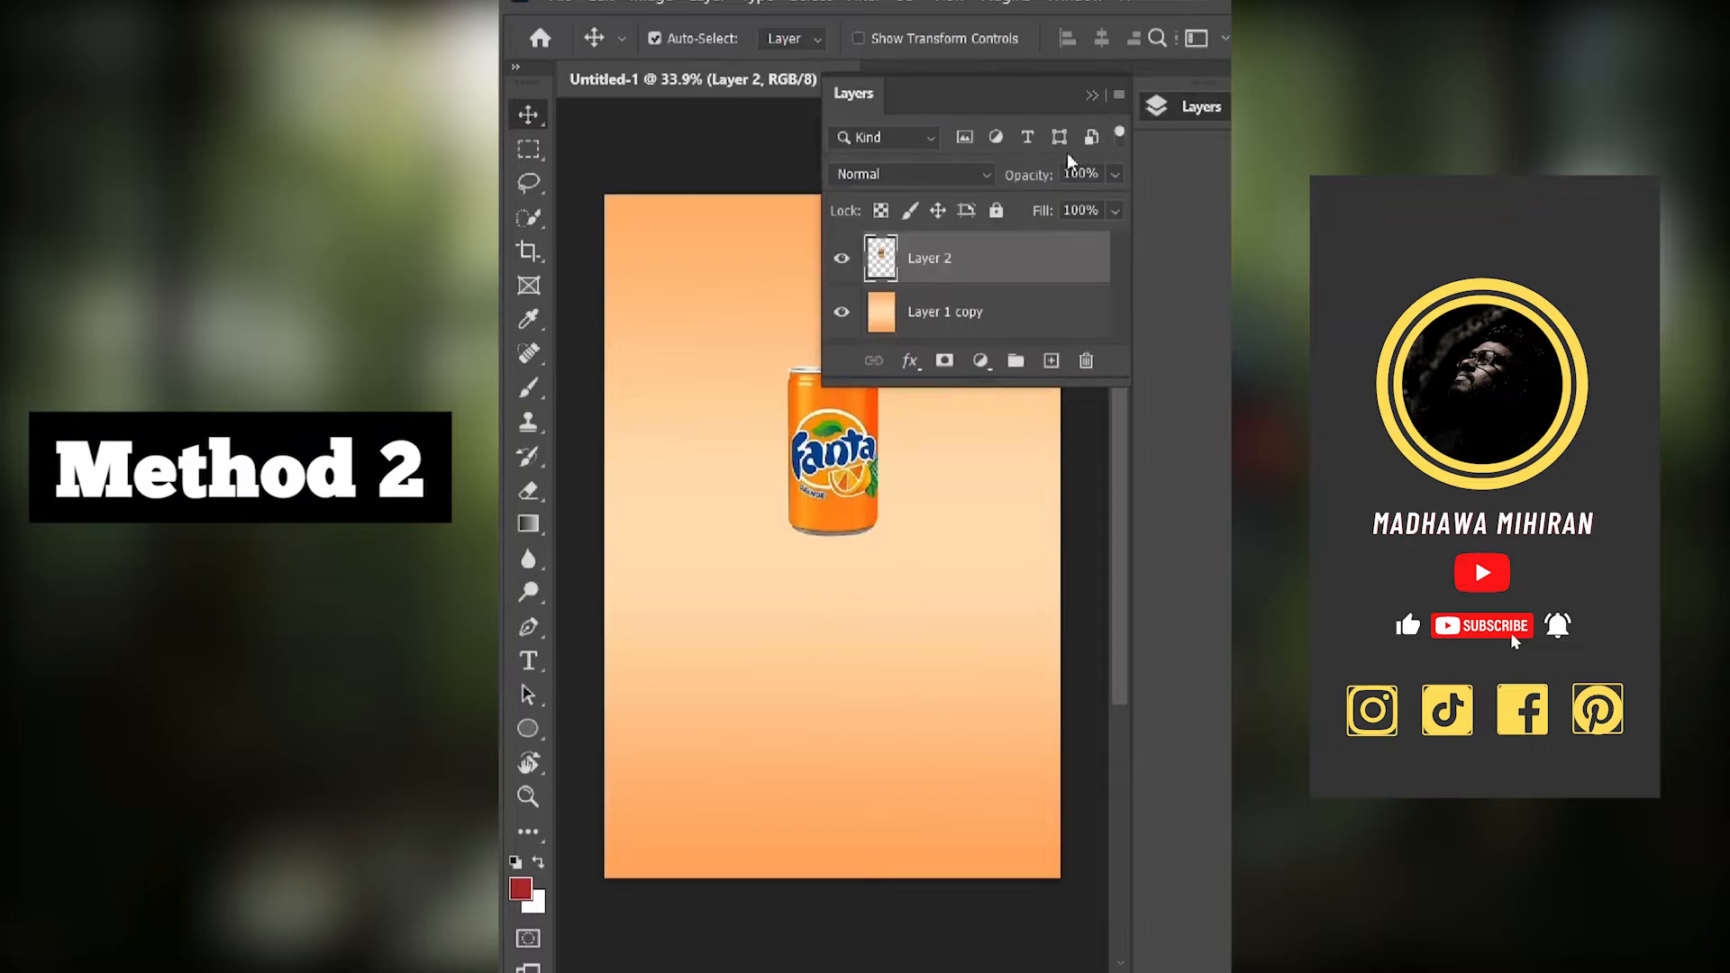
drag(967, 279, 1050, 361)
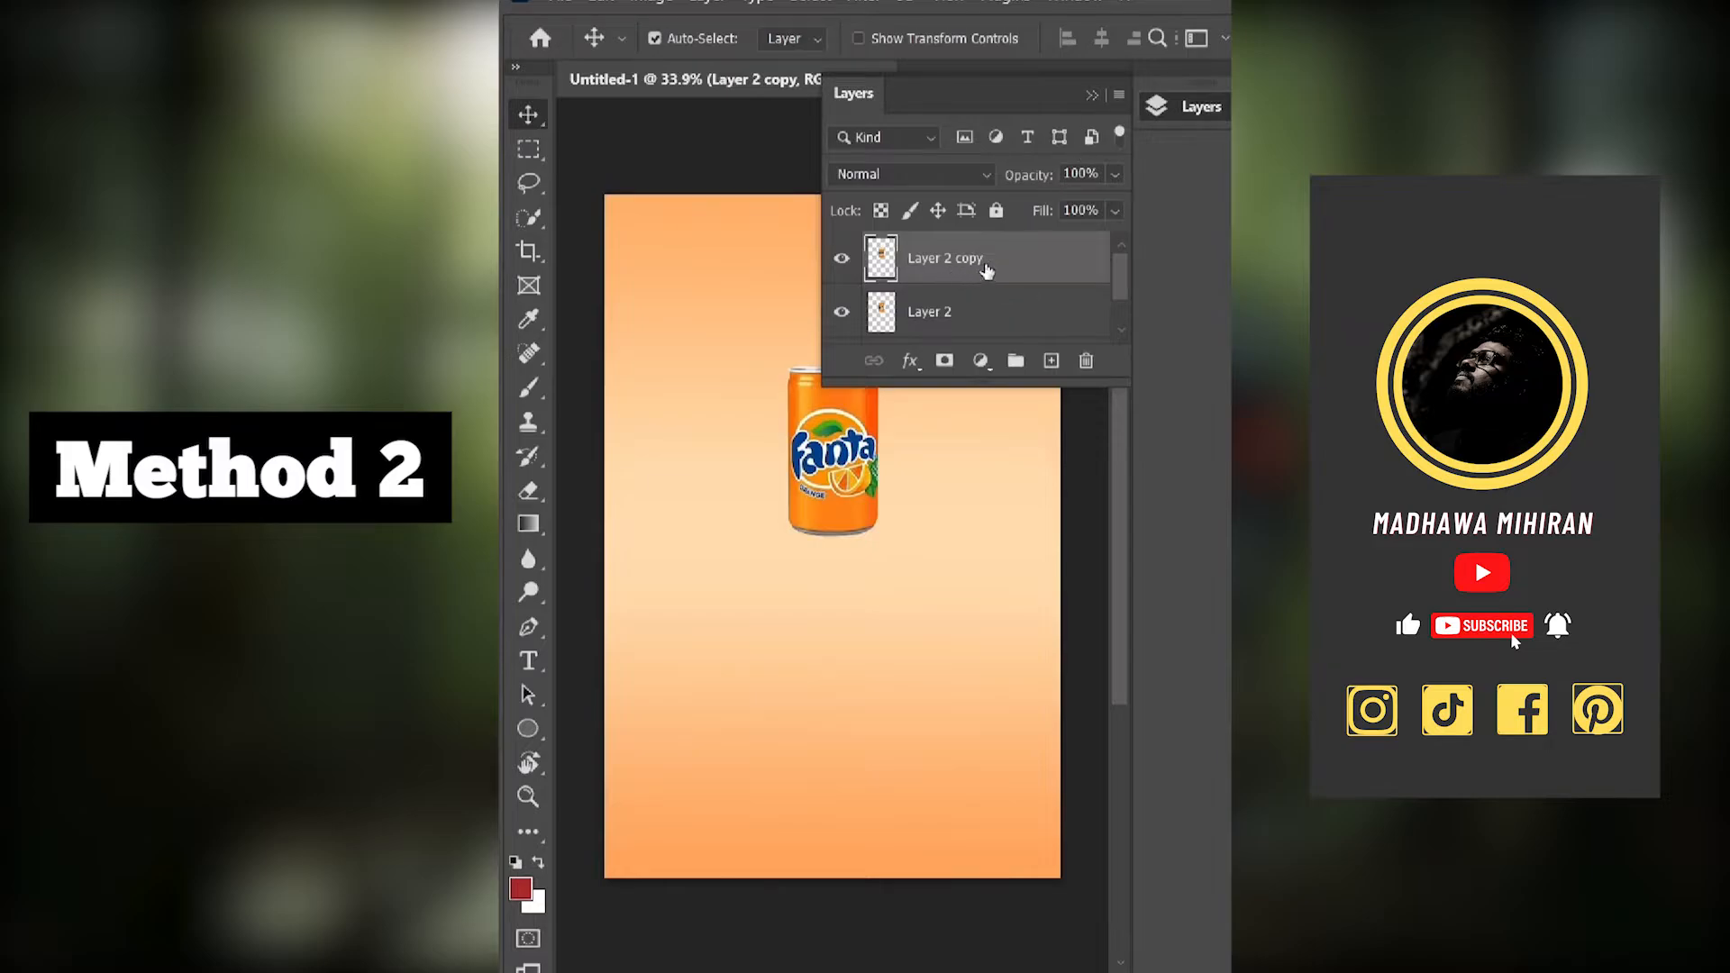
click(1091, 96)
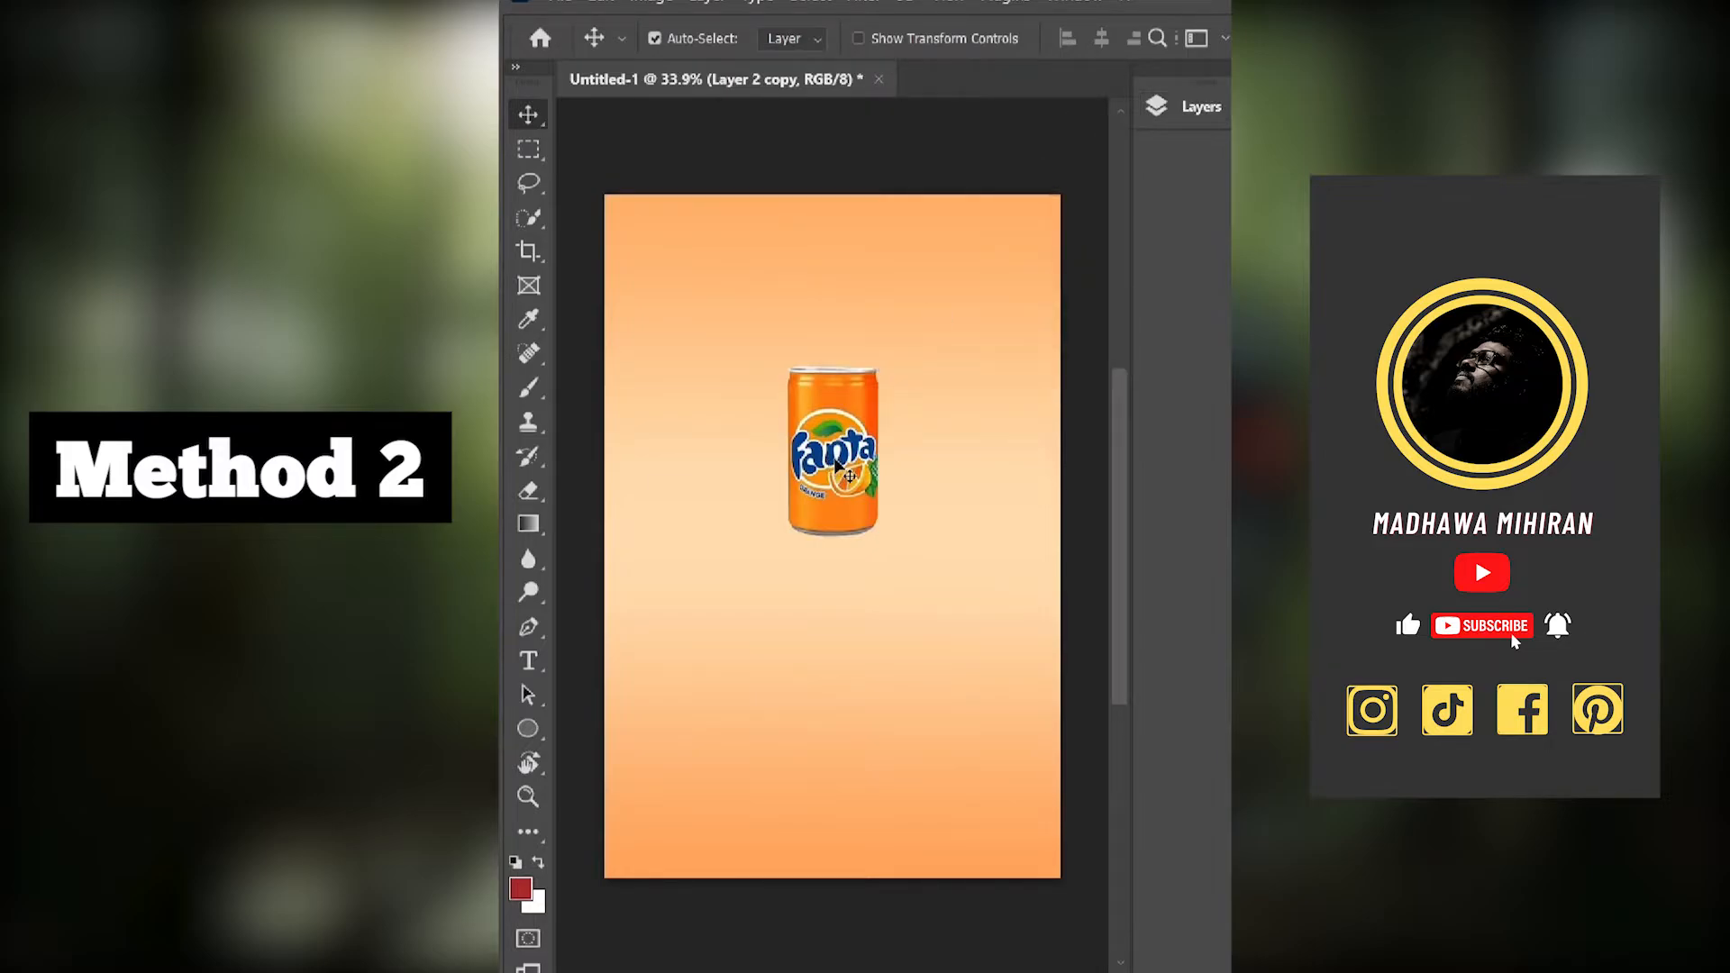
Step: Flip the new can copy vertically and move it straight down until it meets the base of the original can
key(ctrl+t)
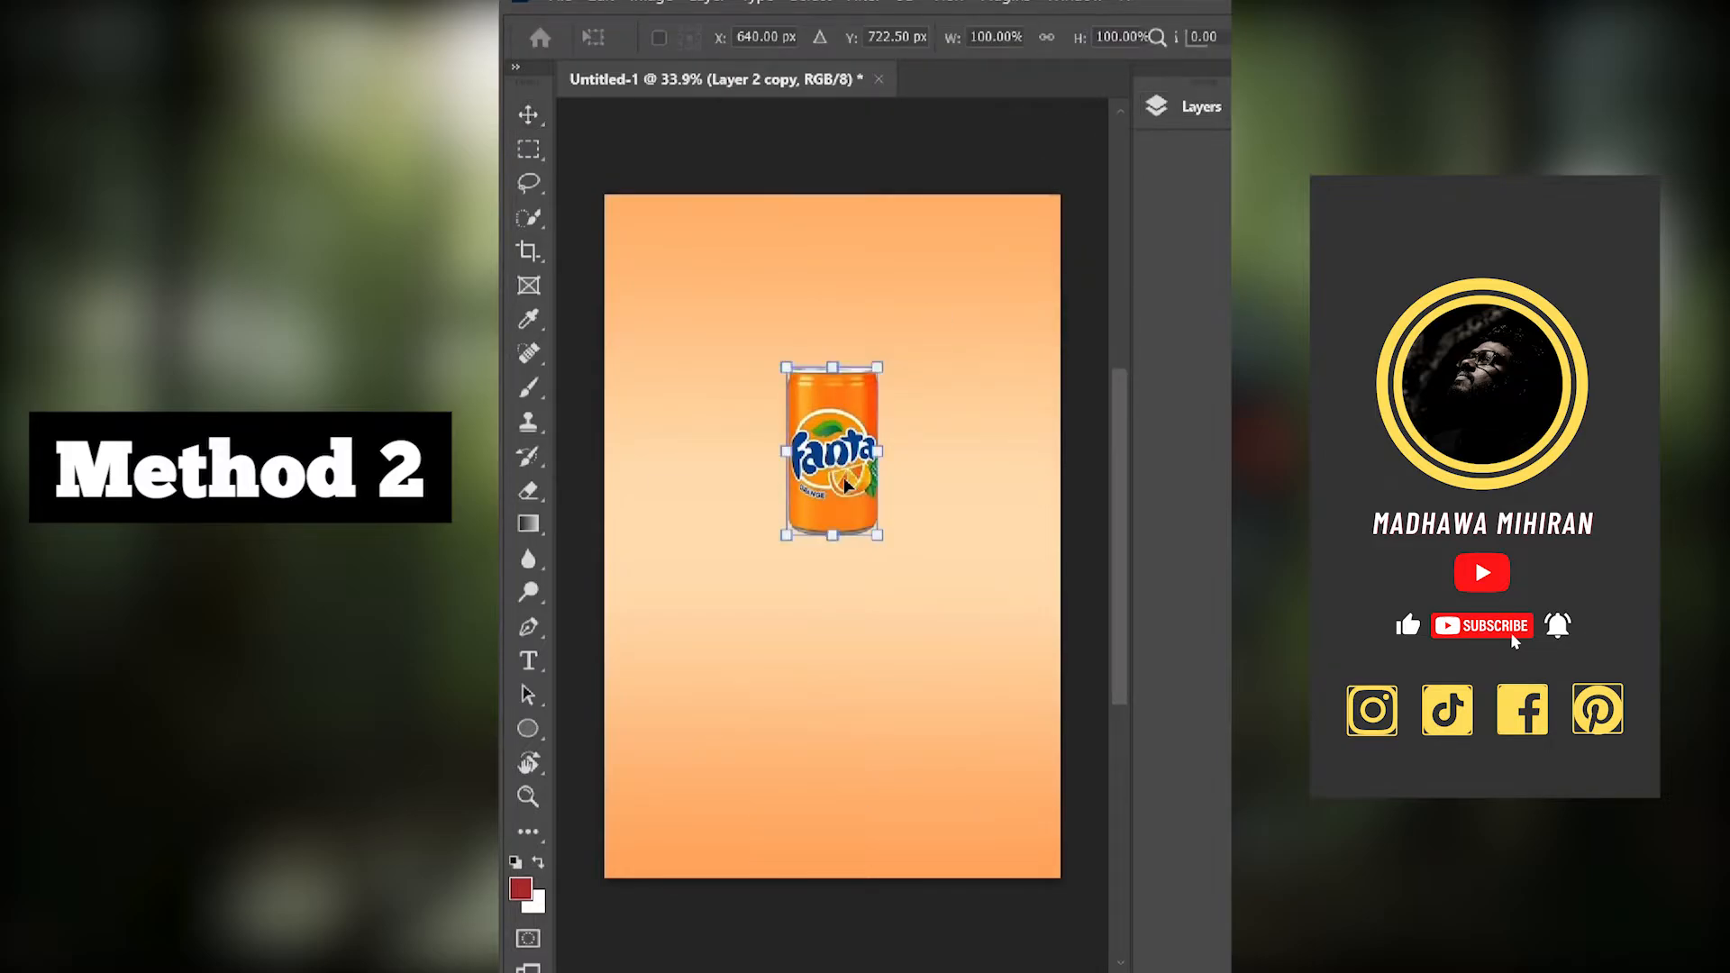
right_click(838, 458)
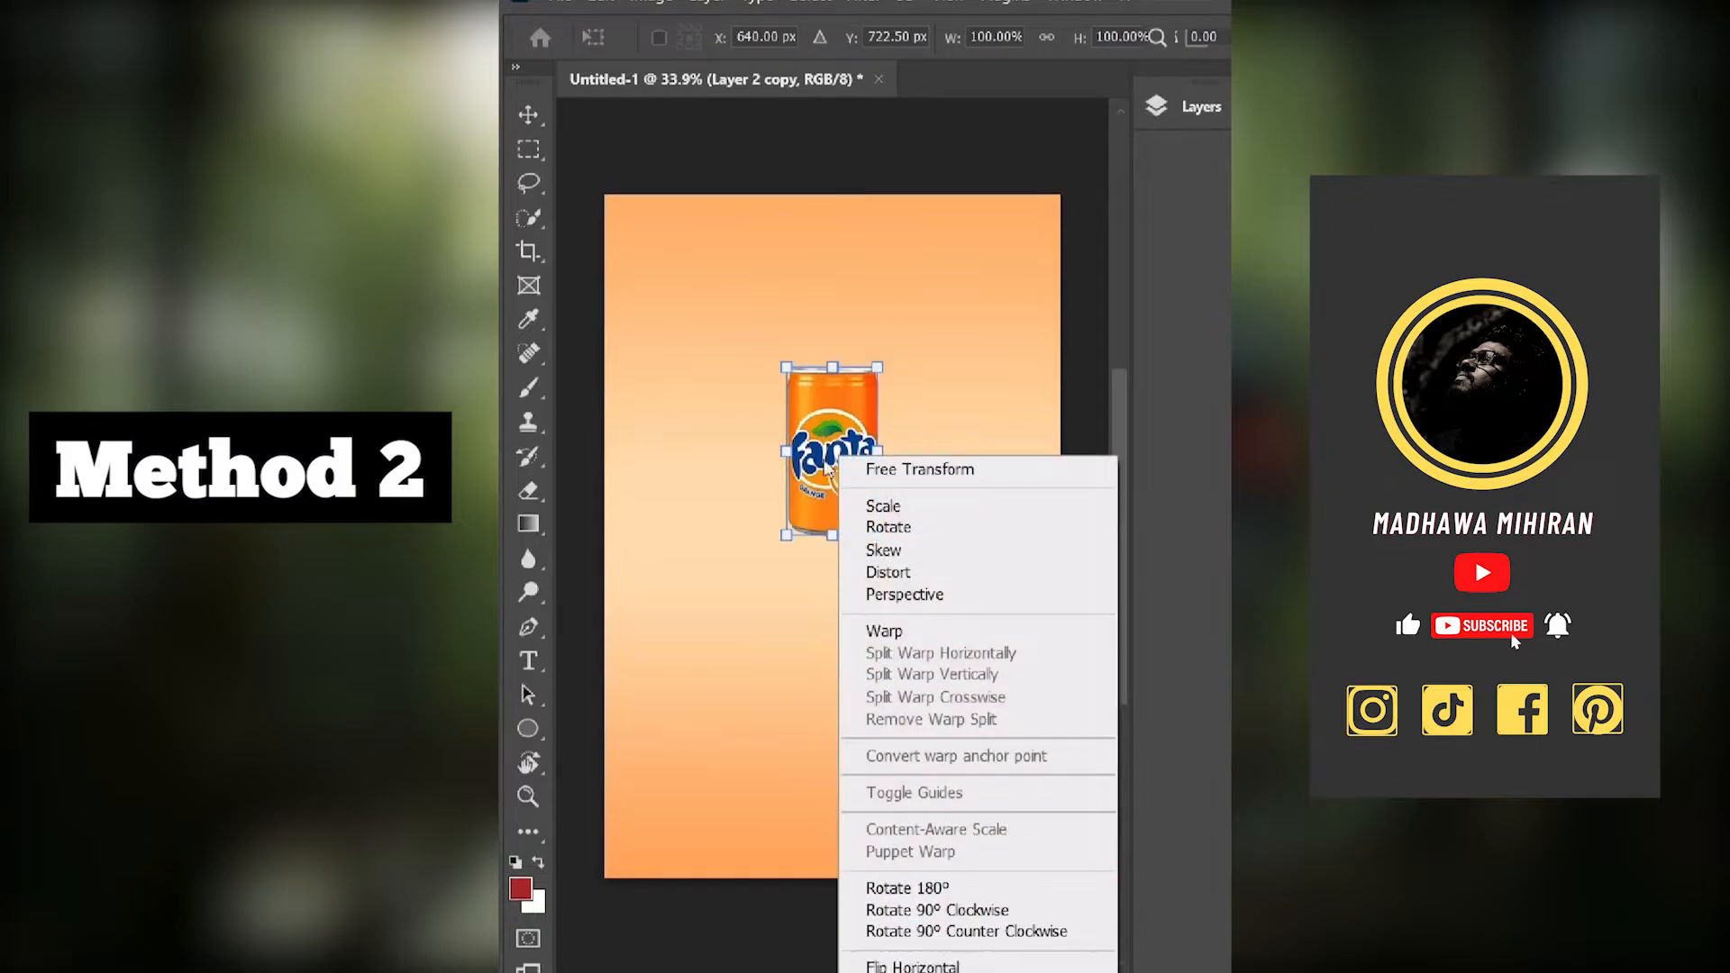
right_click(831, 392)
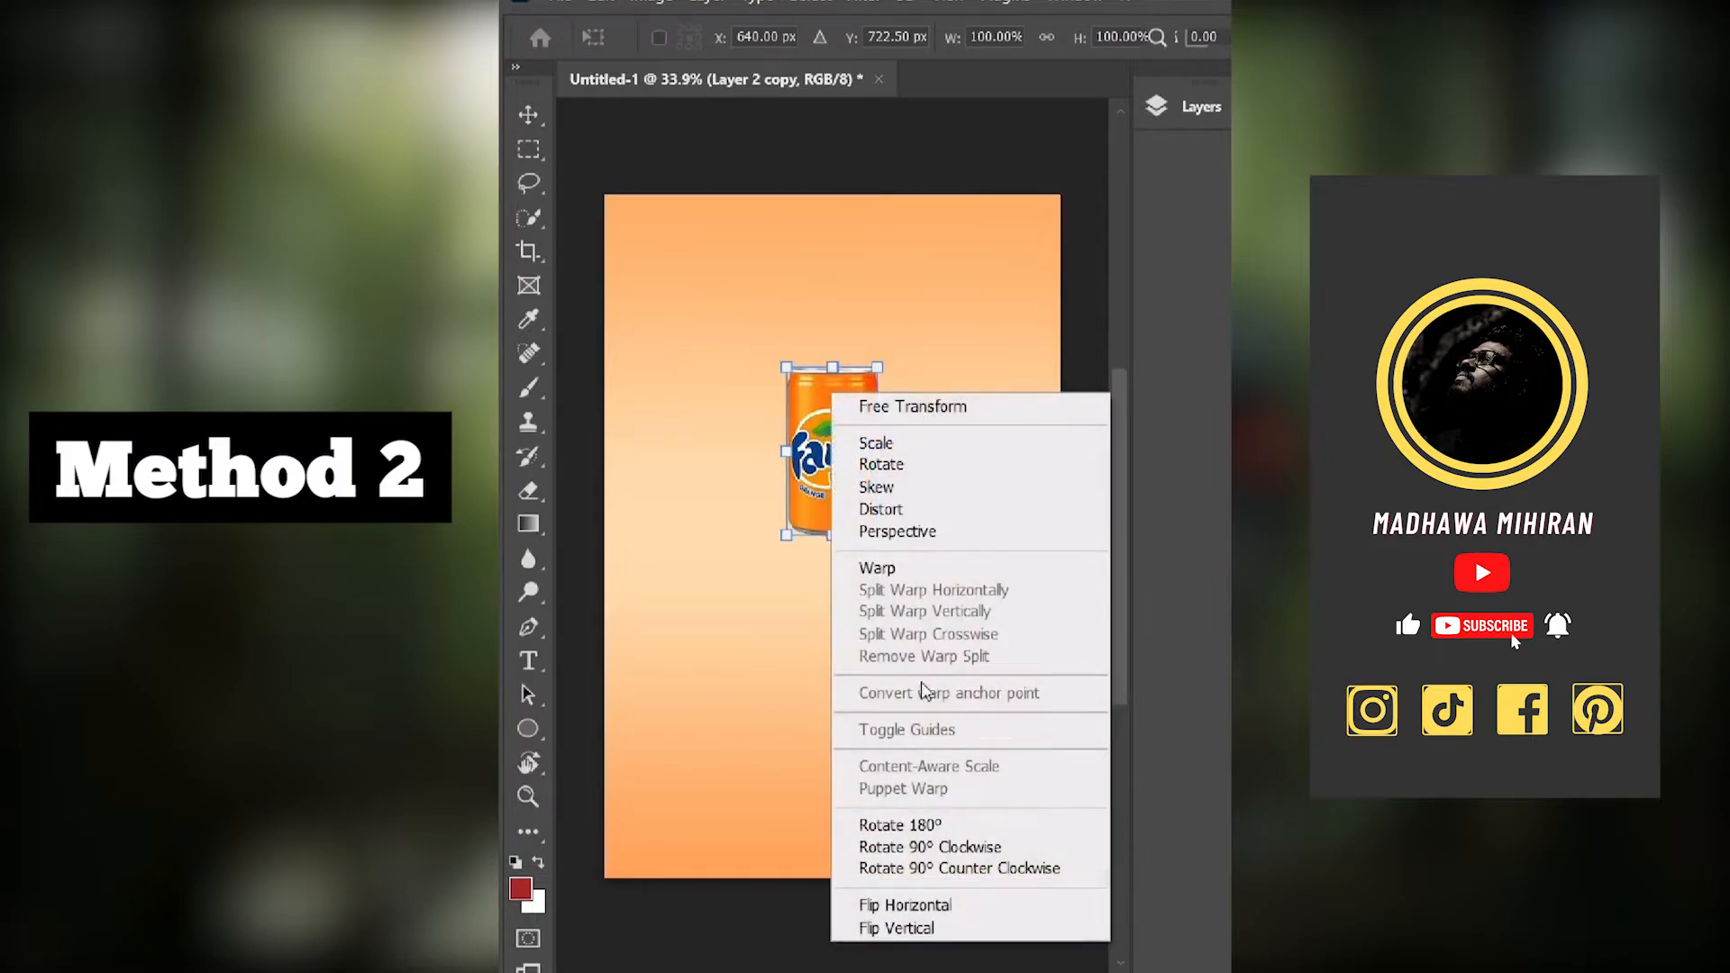
click(913, 926)
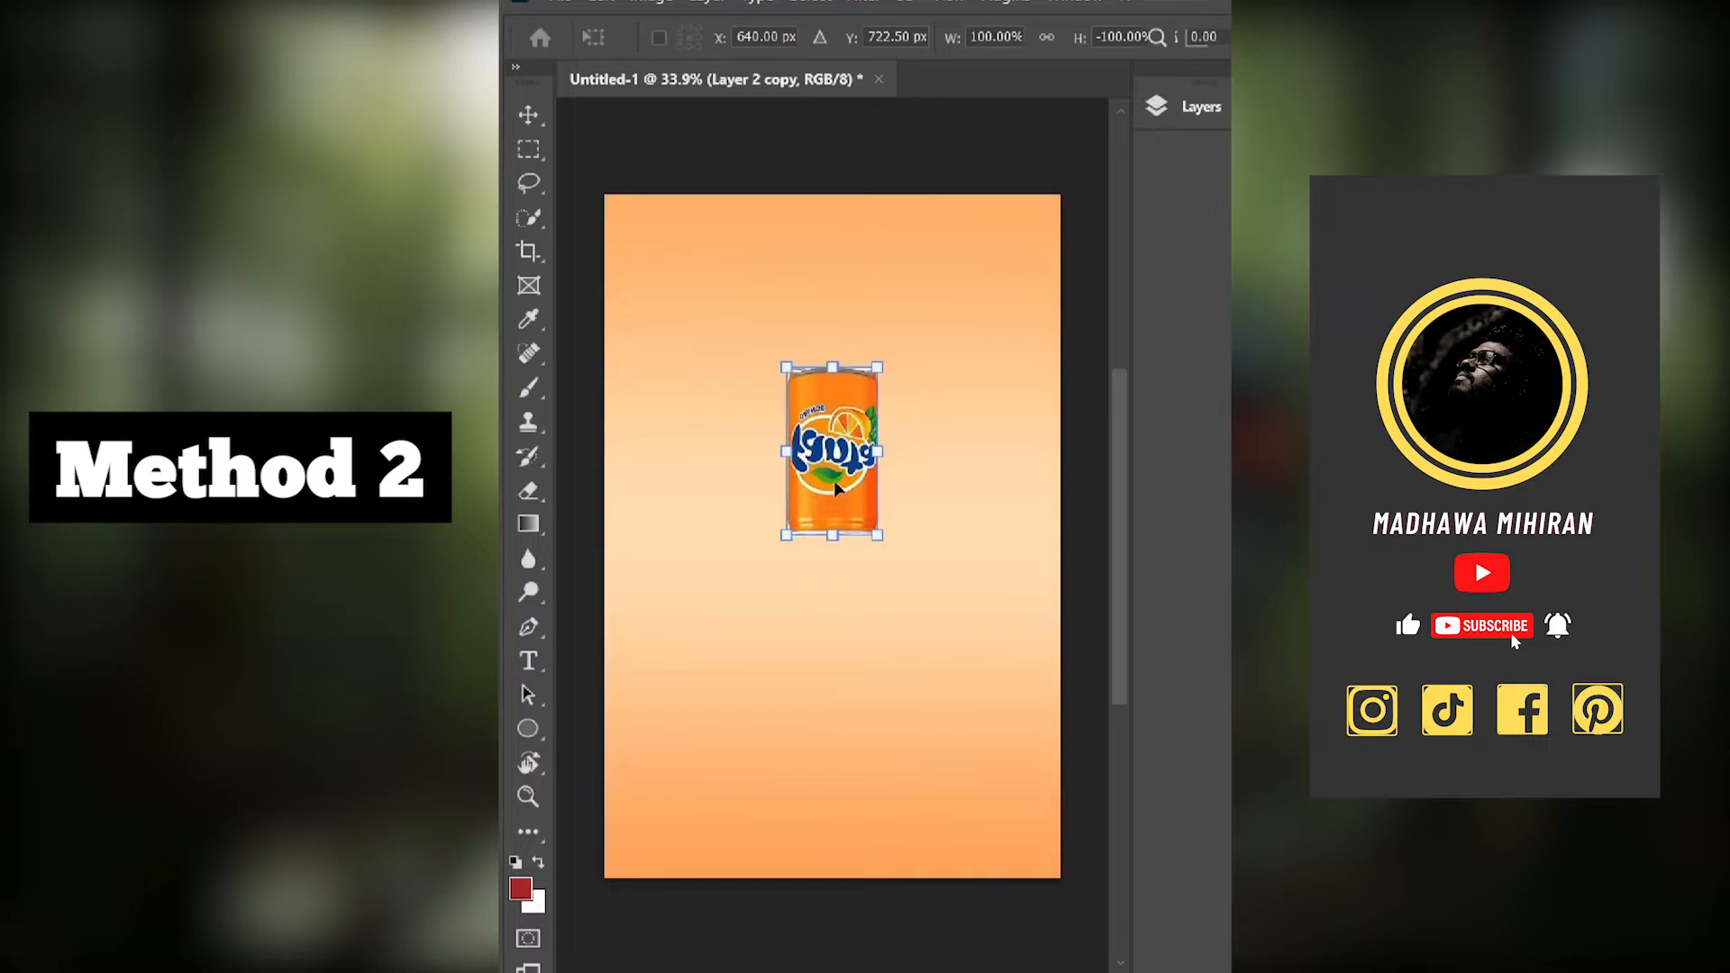
drag(835, 482, 841, 645)
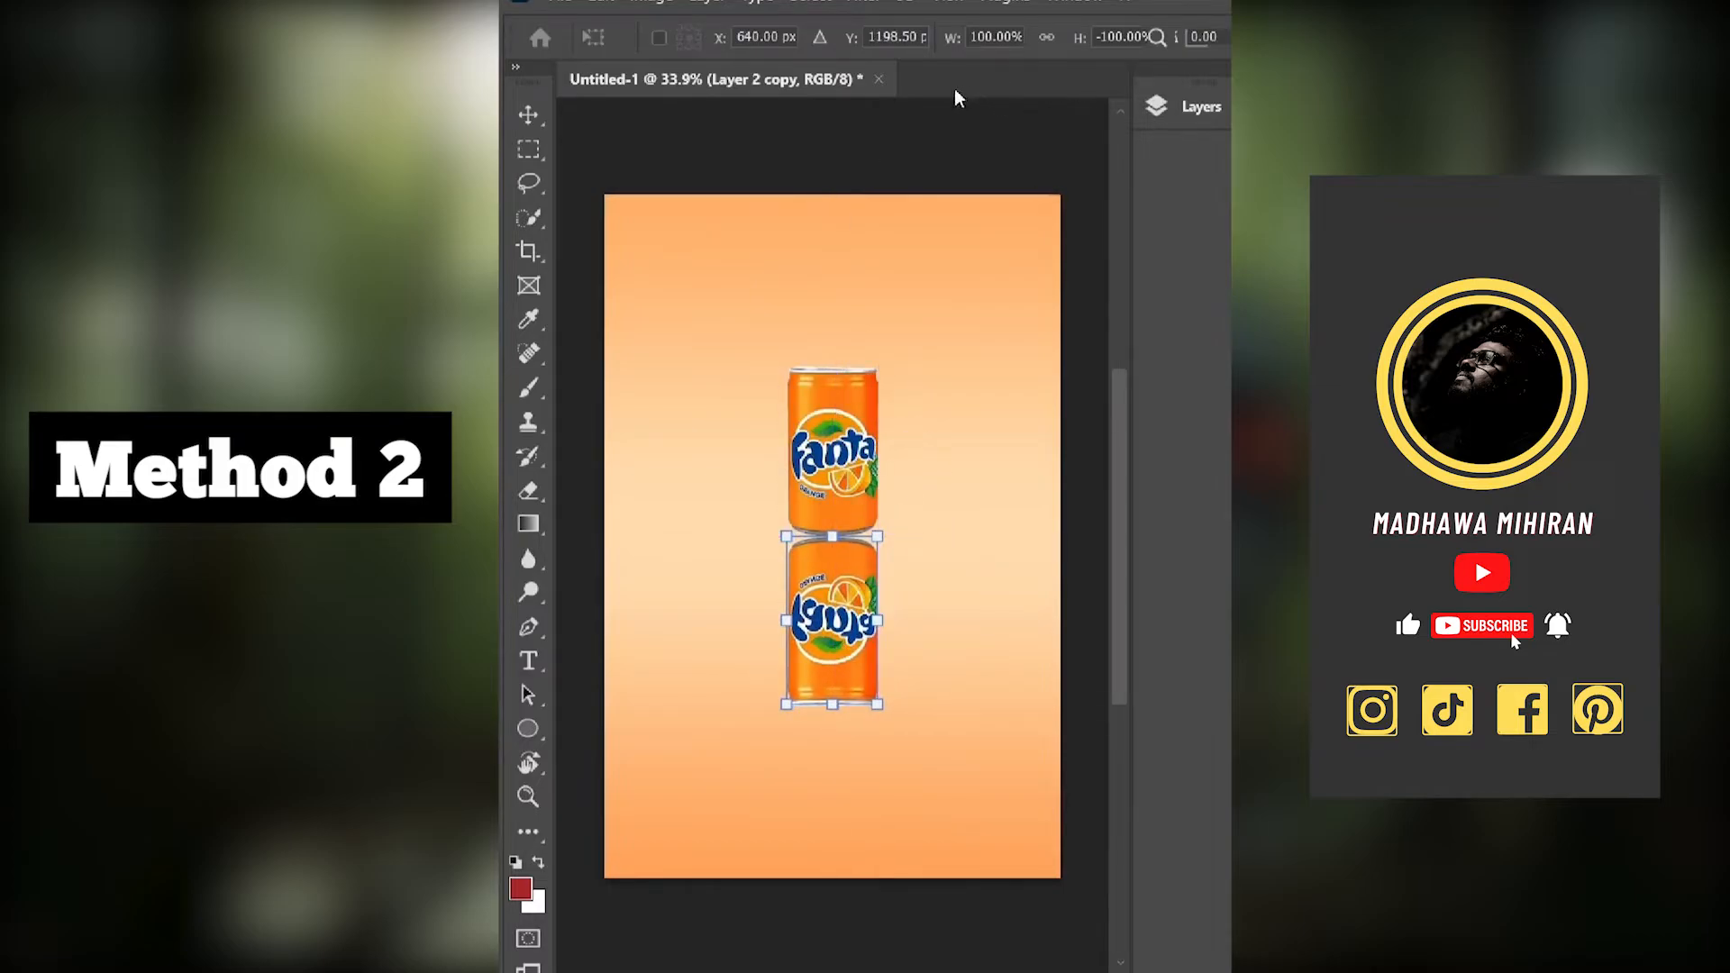
key(Return)
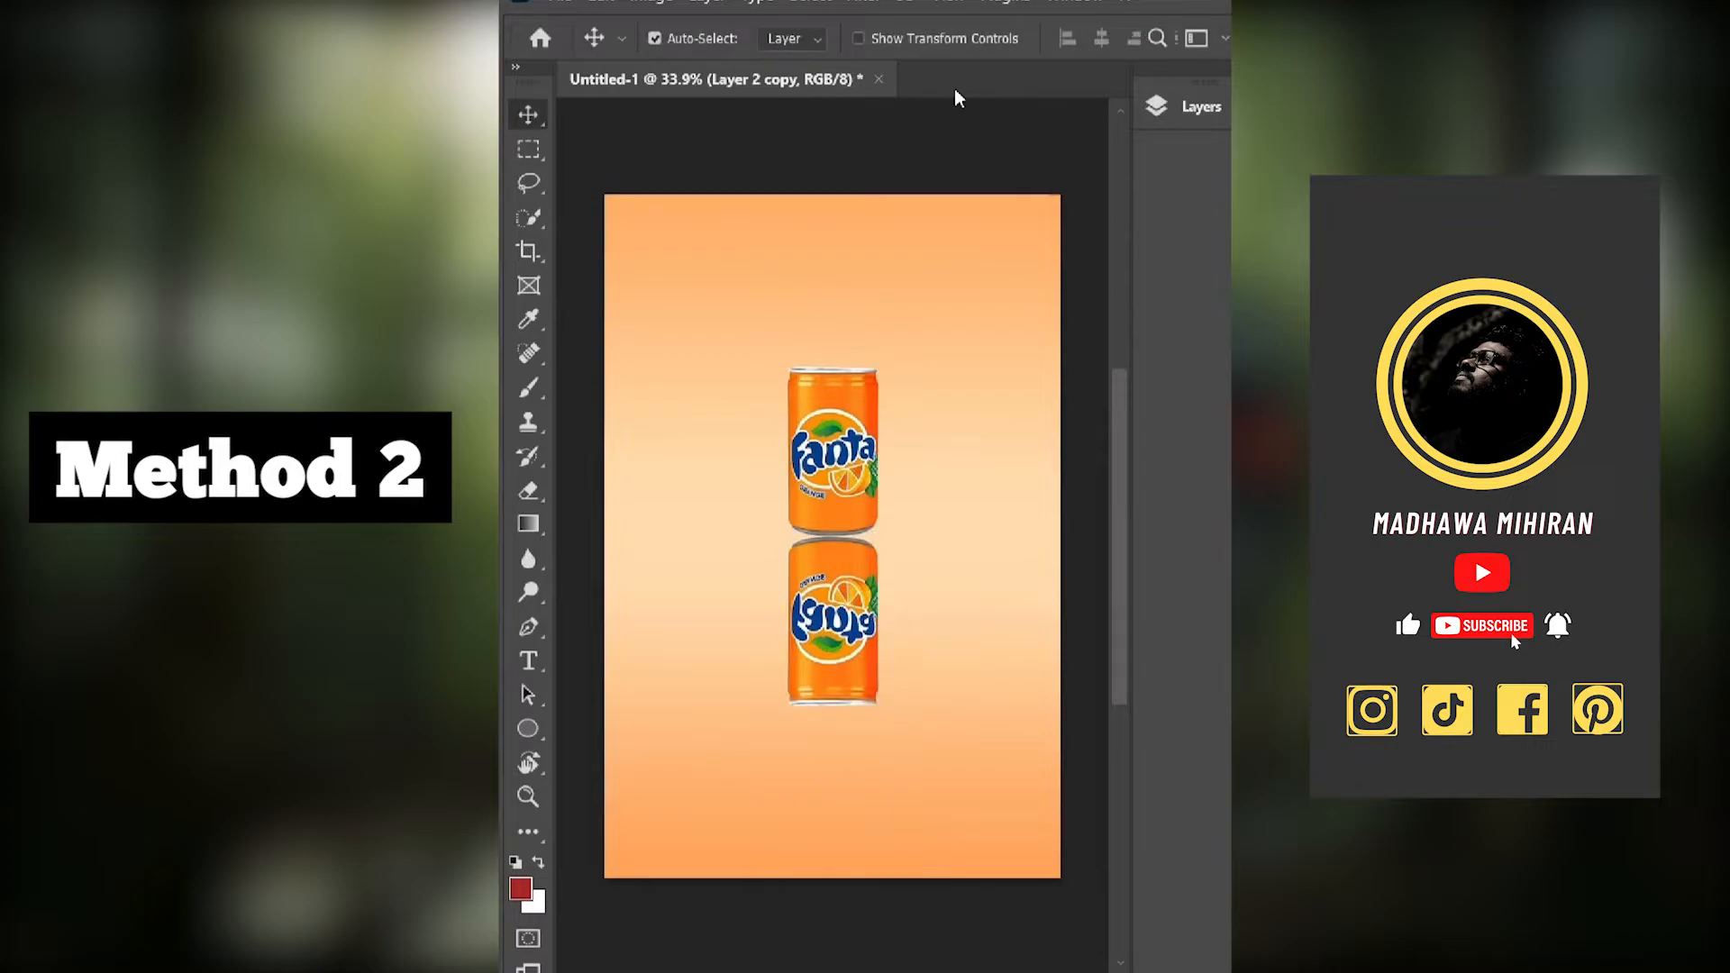
Step: Add a layer mask to the new flipped can copy
click(1155, 110)
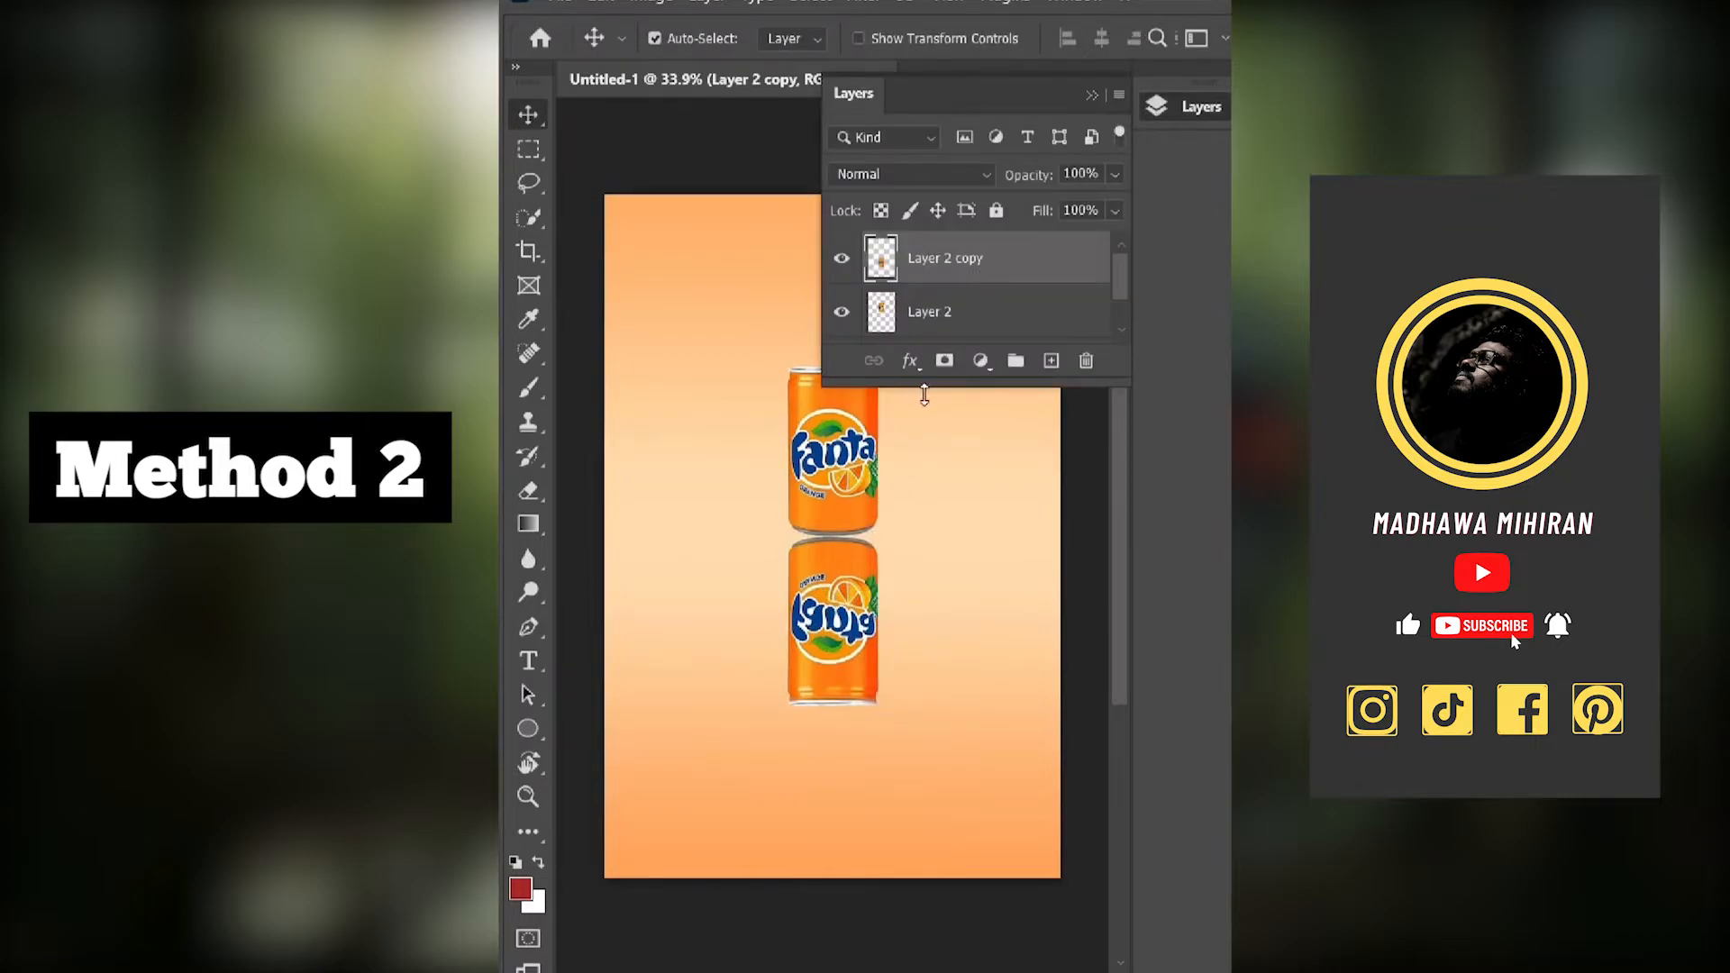
click(944, 360)
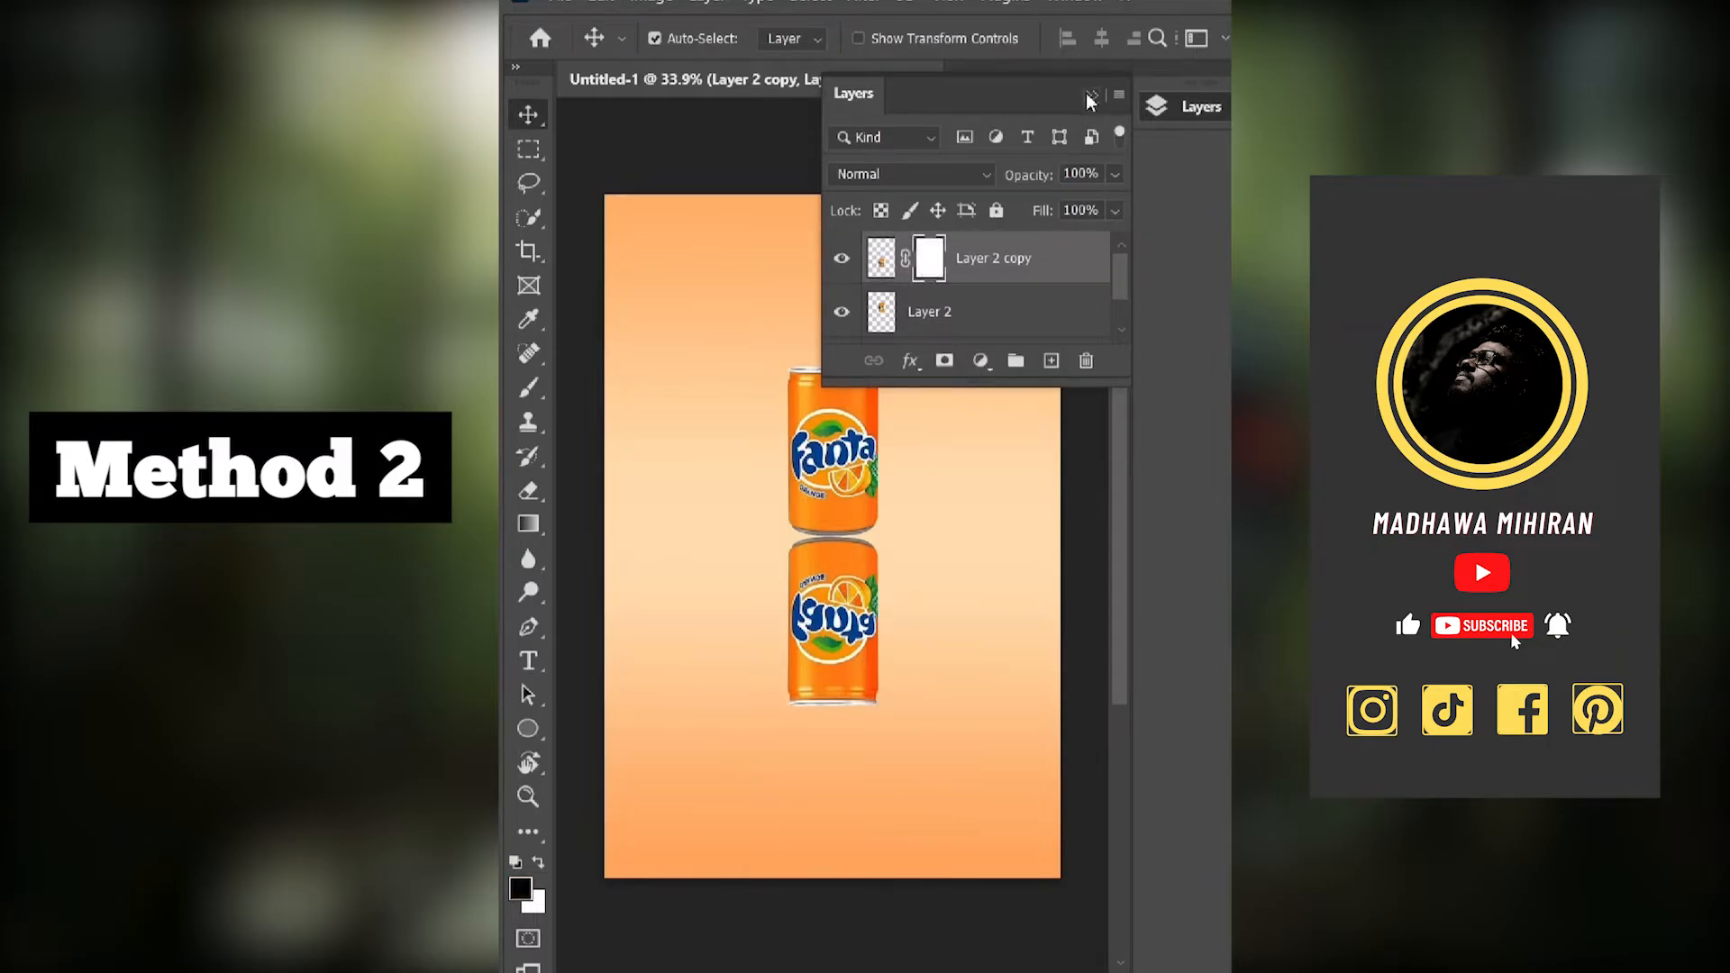
click(1090, 95)
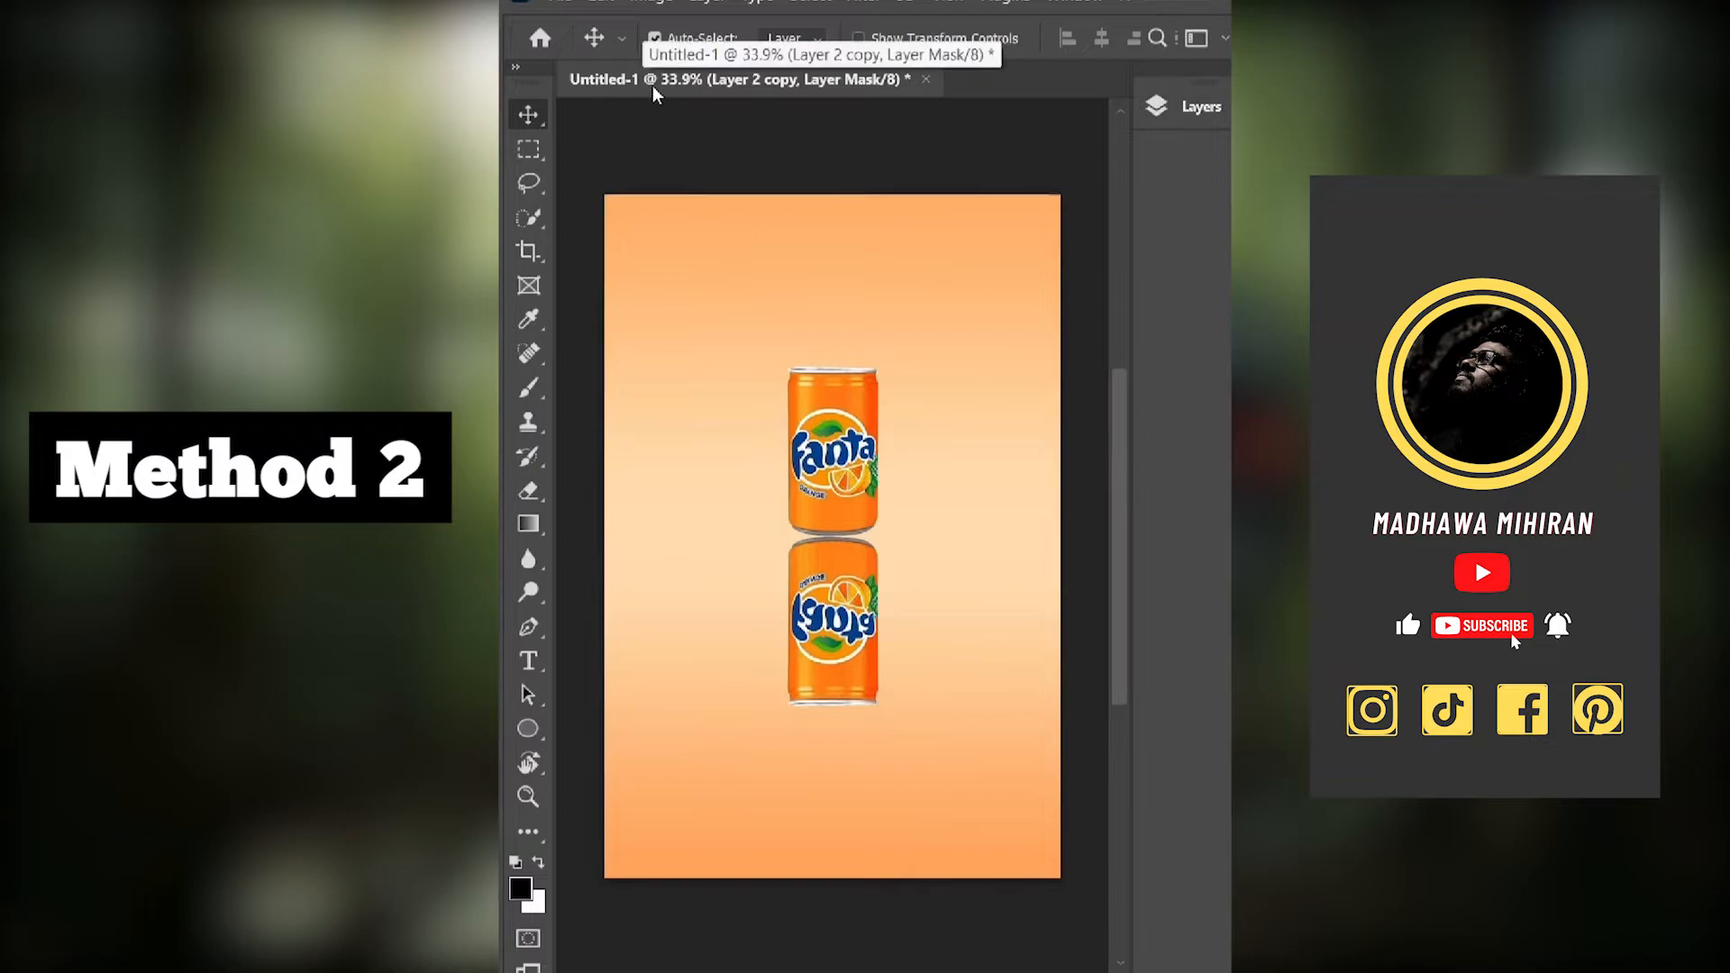
Step: Set up the Gradient tool with the black-to-white Foreground to Background preset from the Basics group
click(534, 530)
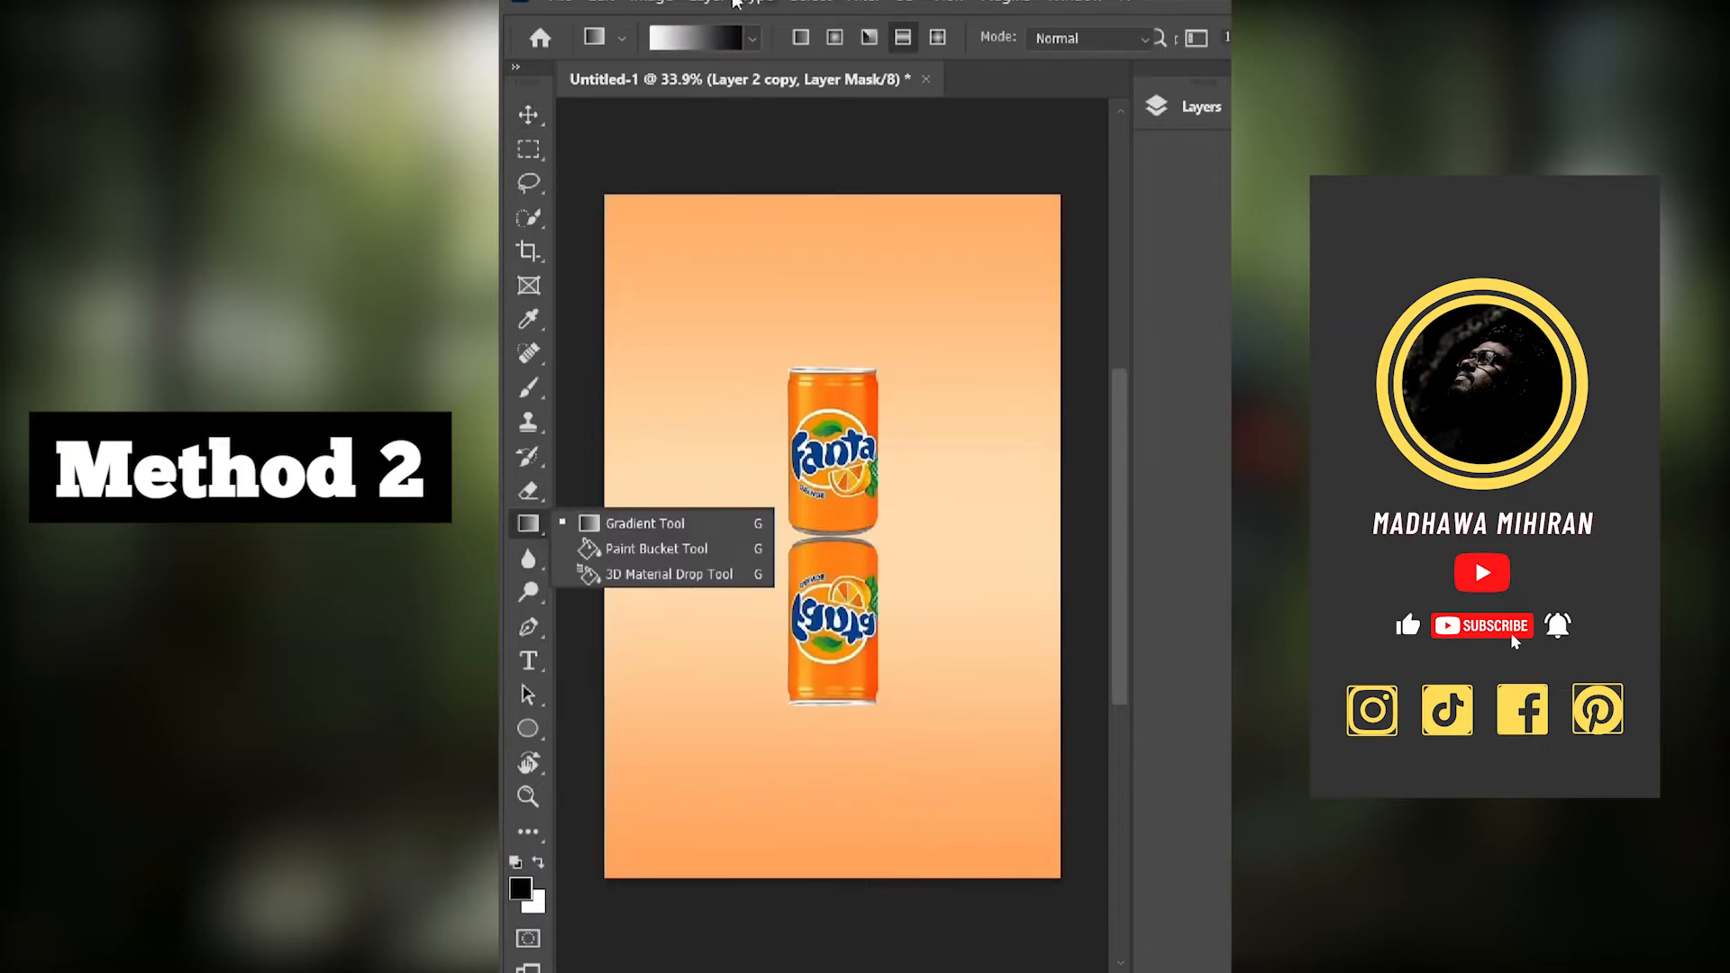
click(695, 27)
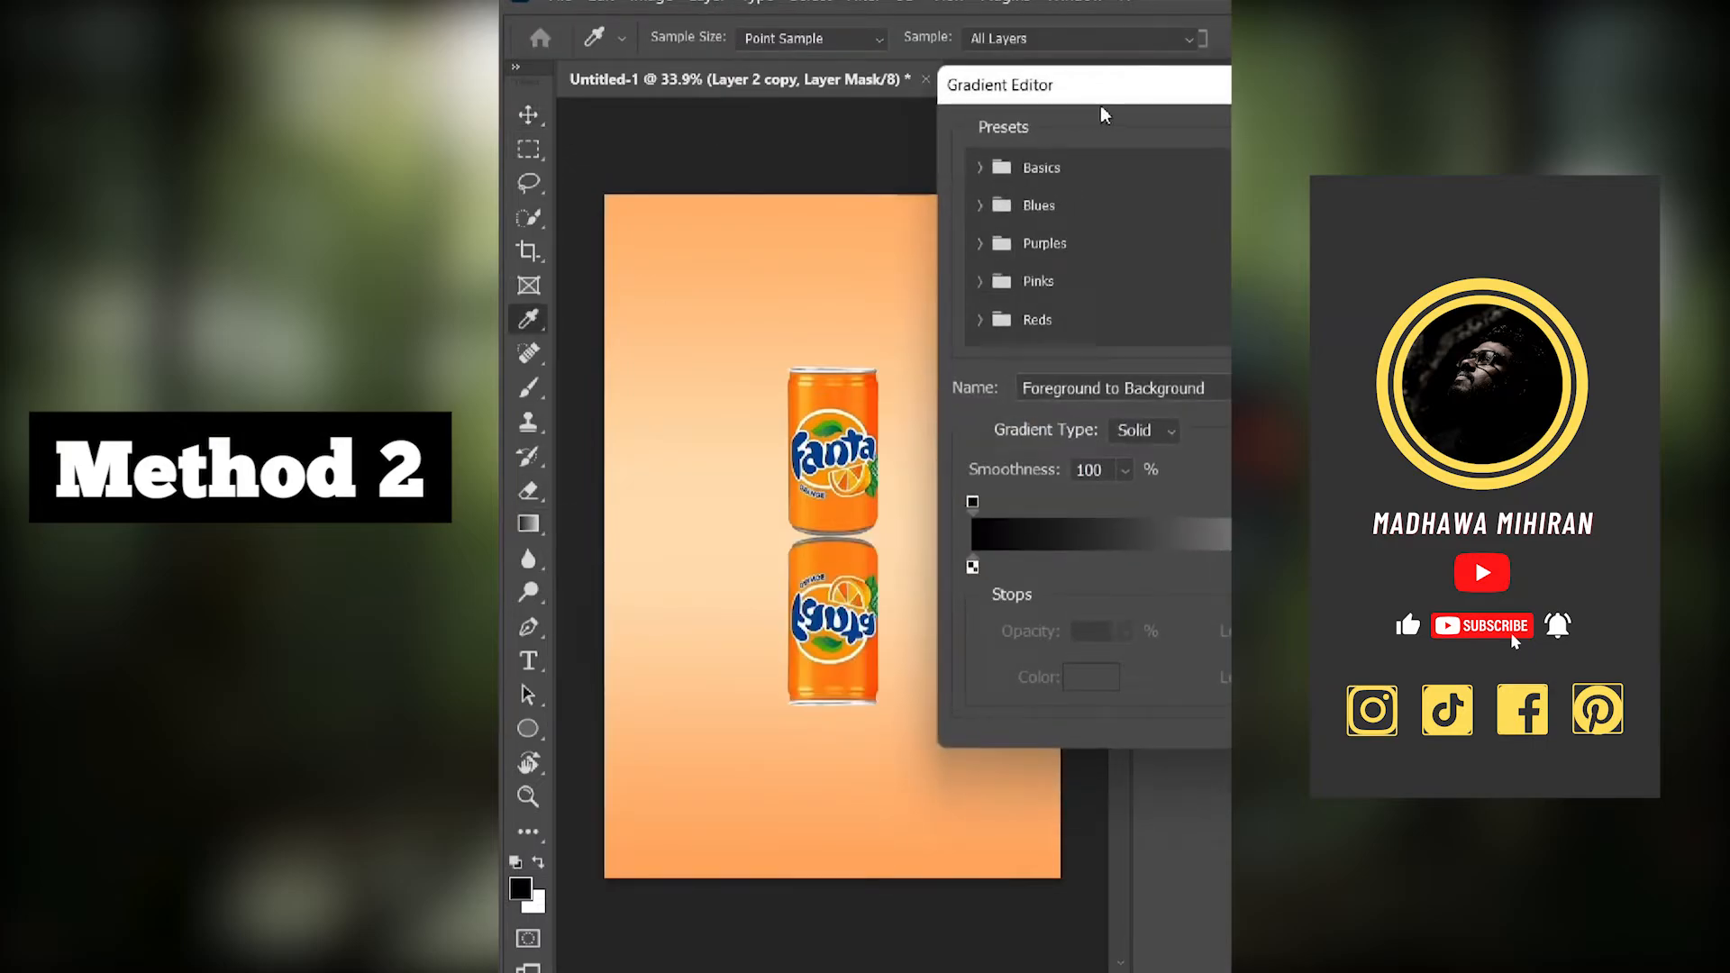
drag(1100, 106, 842, 187)
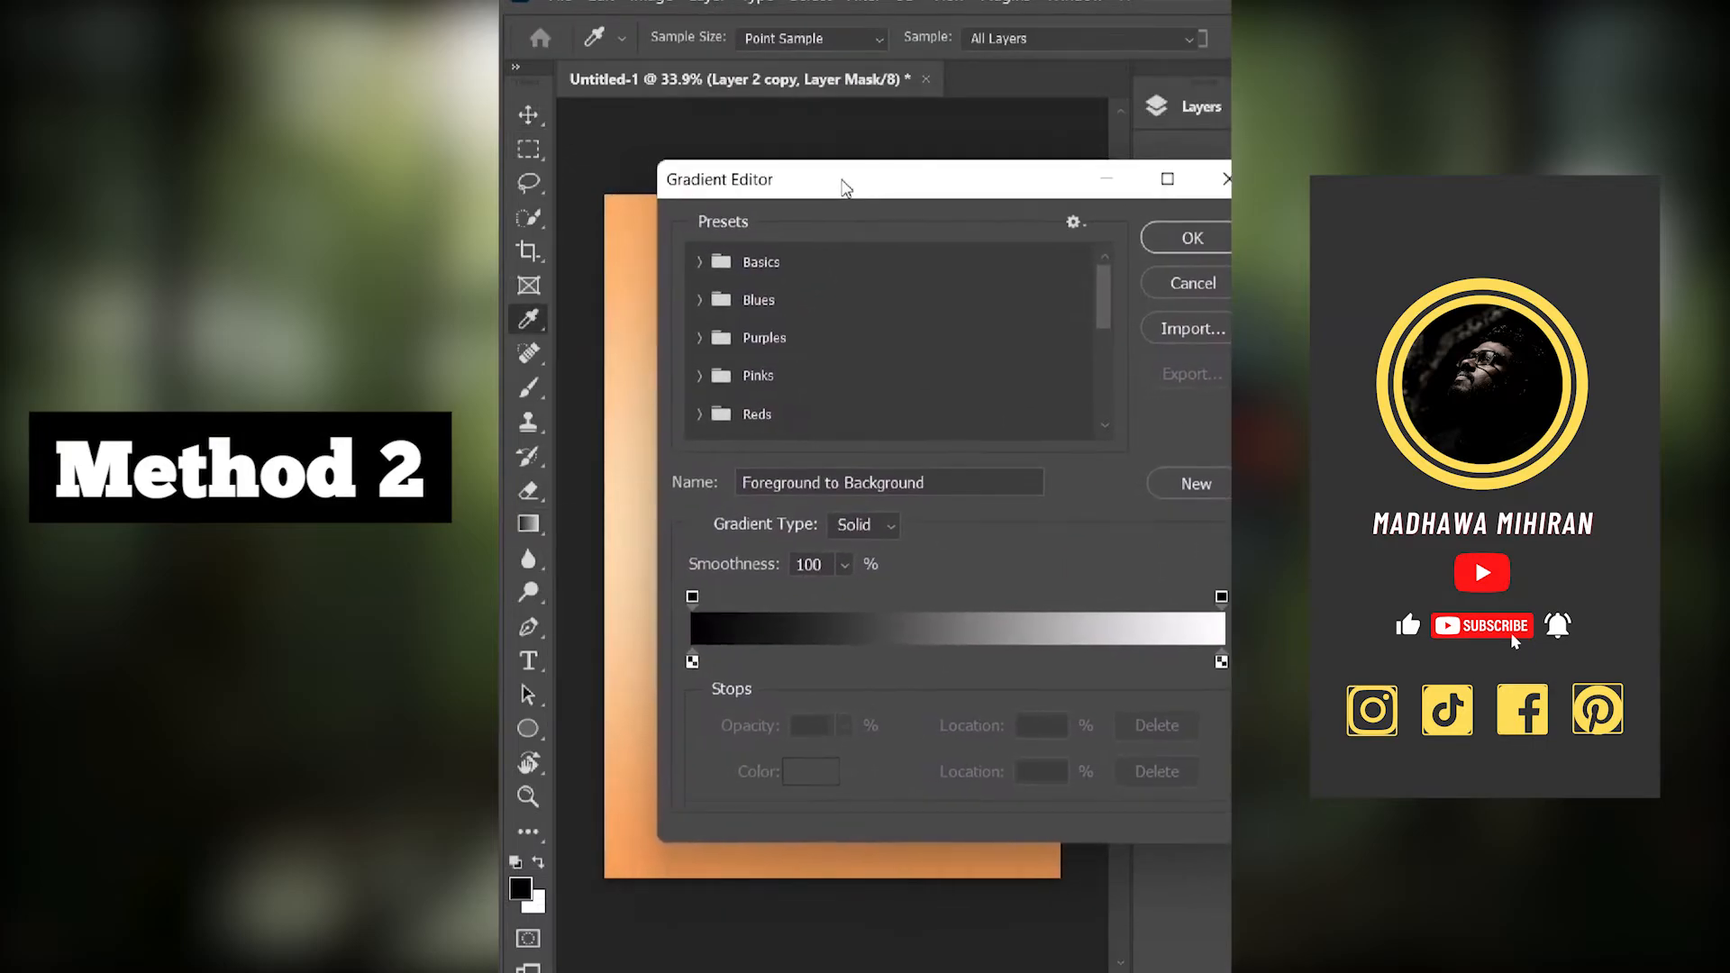
click(700, 263)
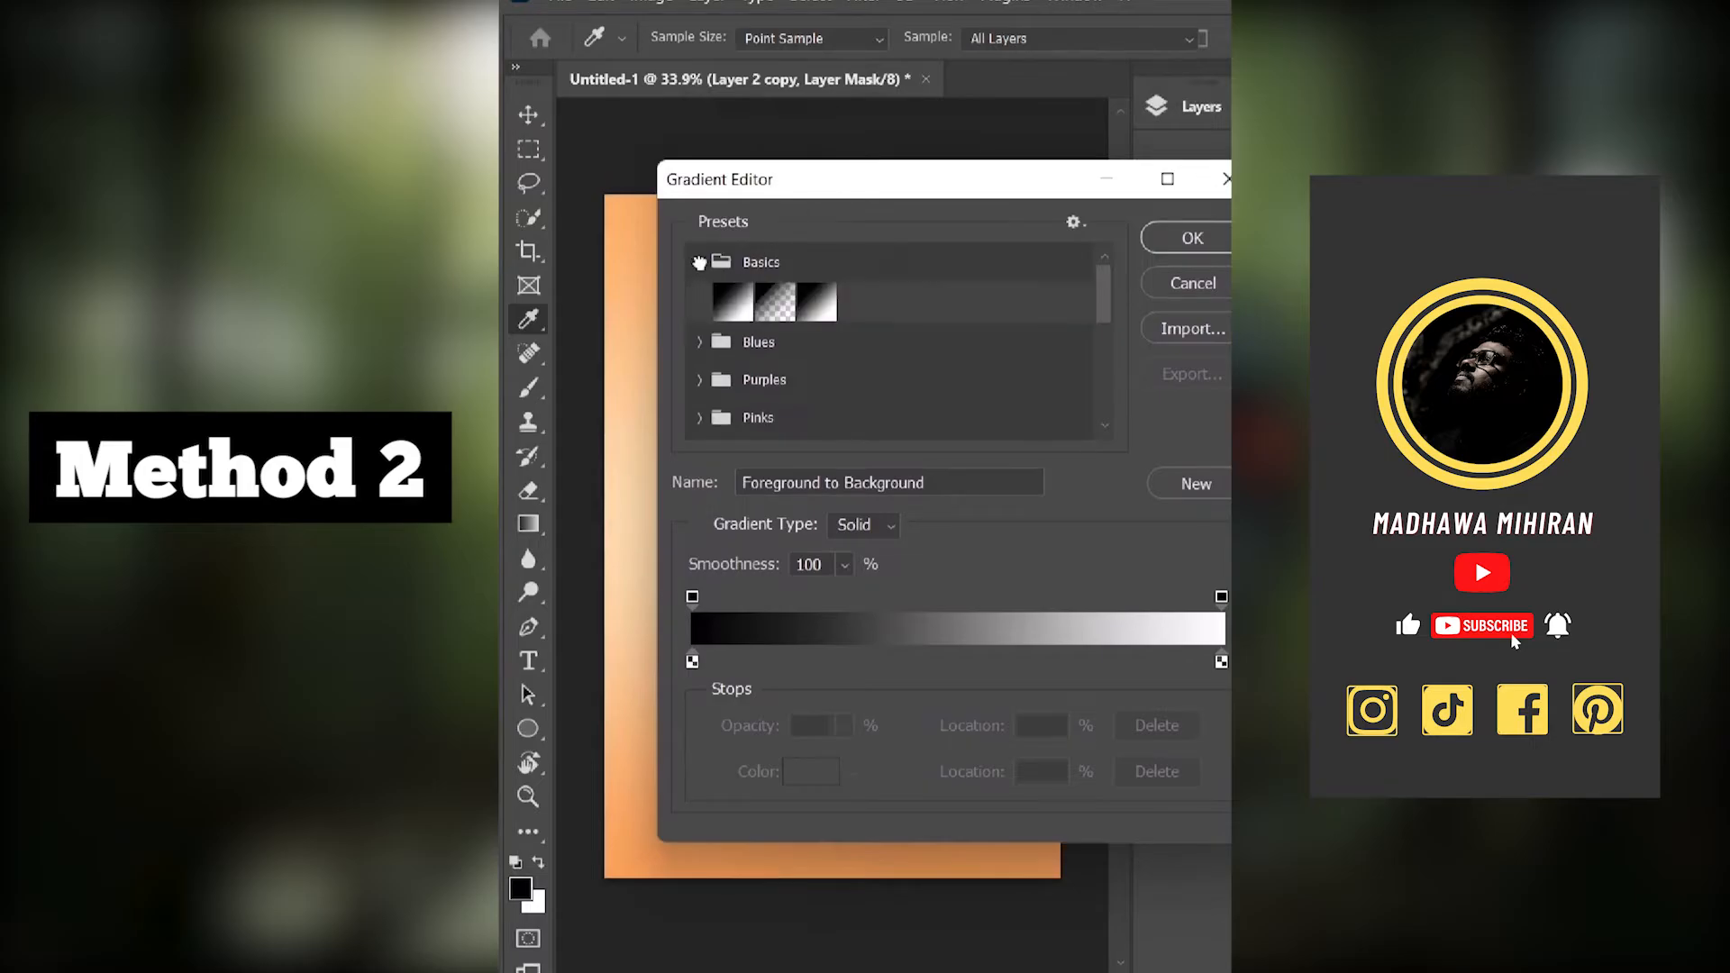
click(740, 317)
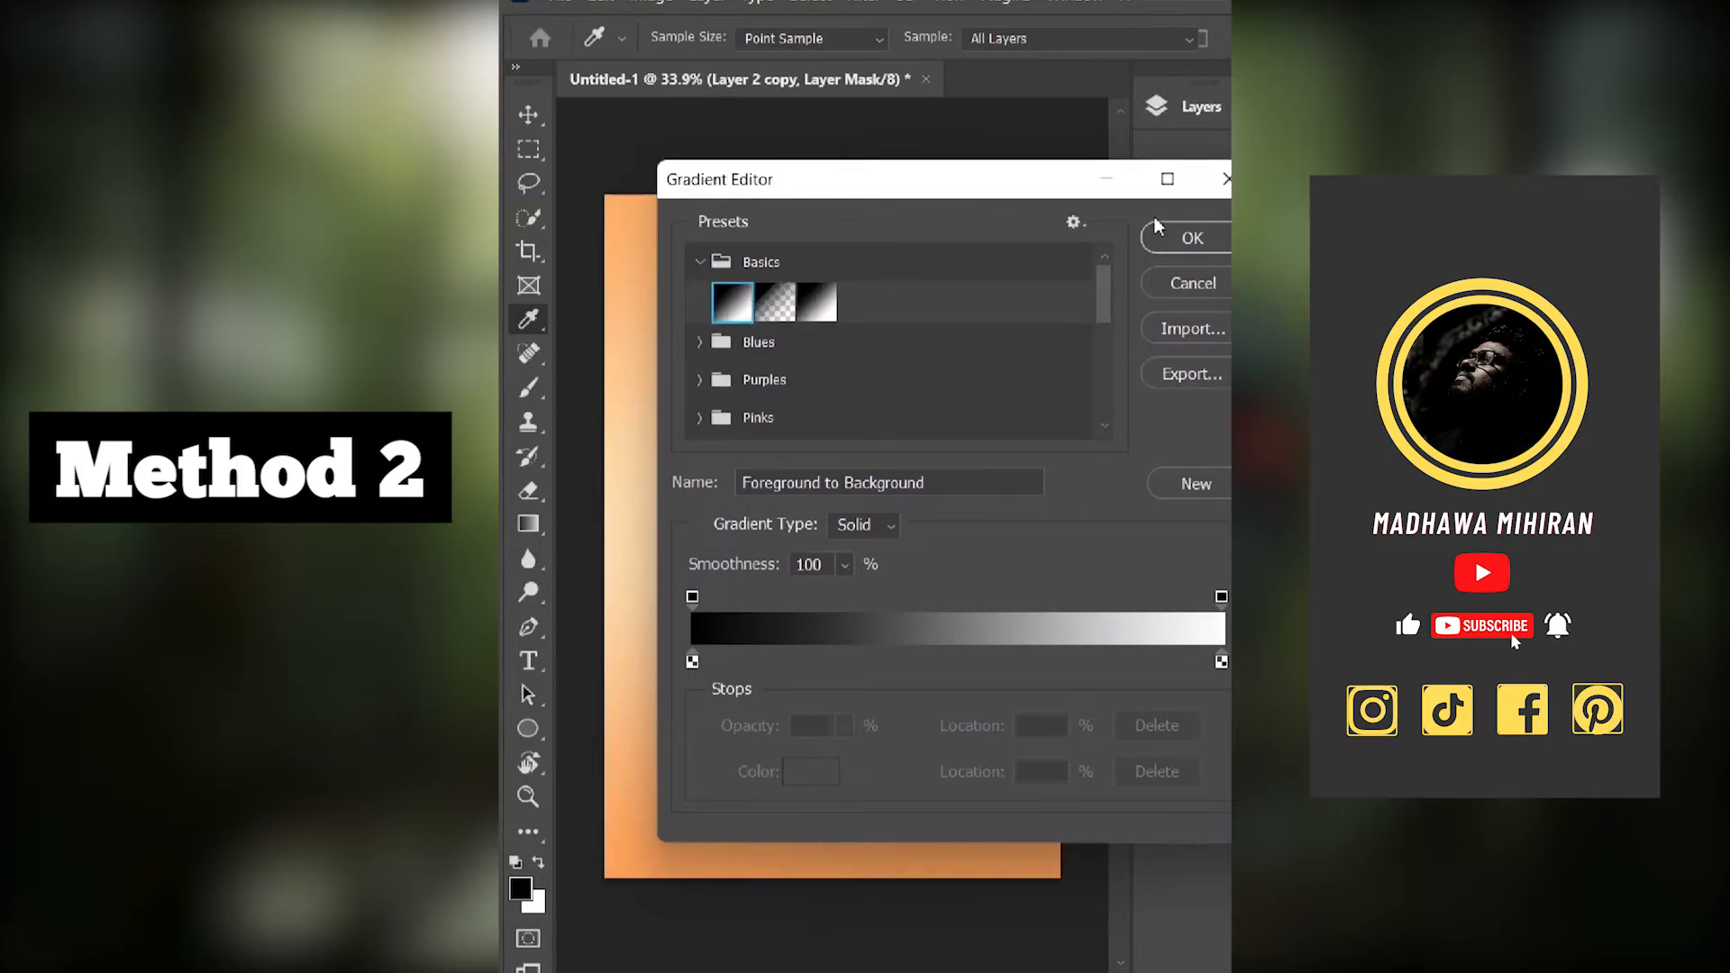
click(1206, 241)
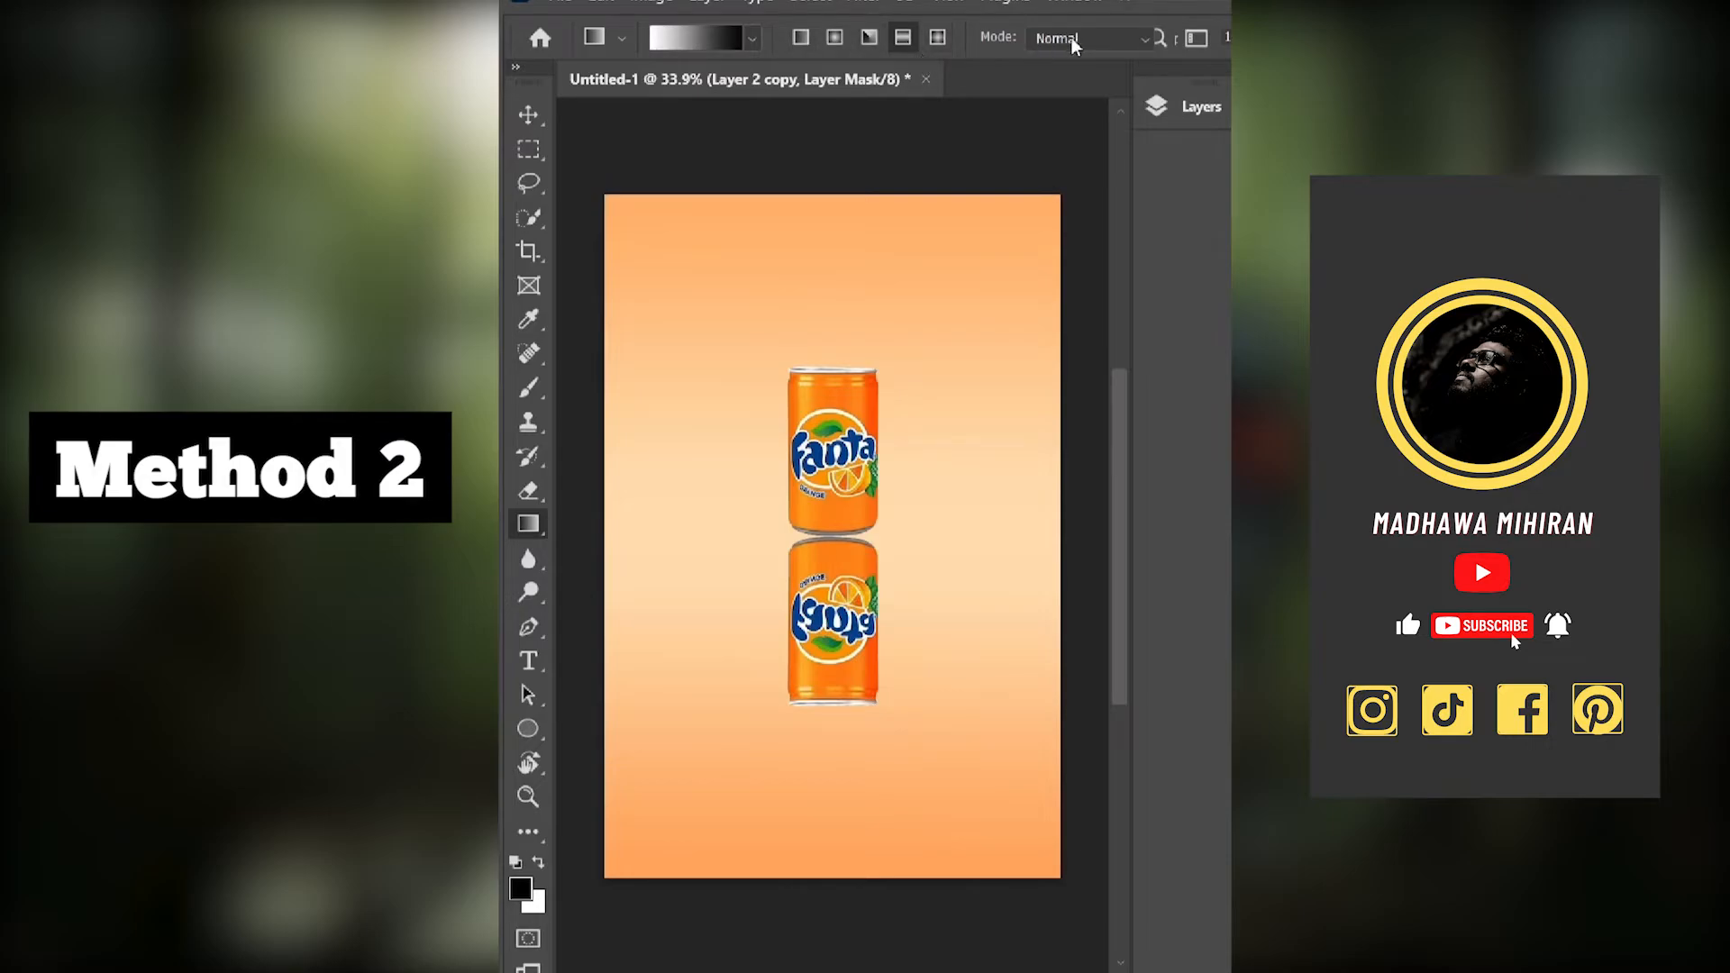
Step: In Normal mode, draw a straight vertical gradient on Layer 2 copy's mask, from the original can's lower part down to near the reflection's far end
click(1110, 38)
drag(1257, 1, 1547, 1)
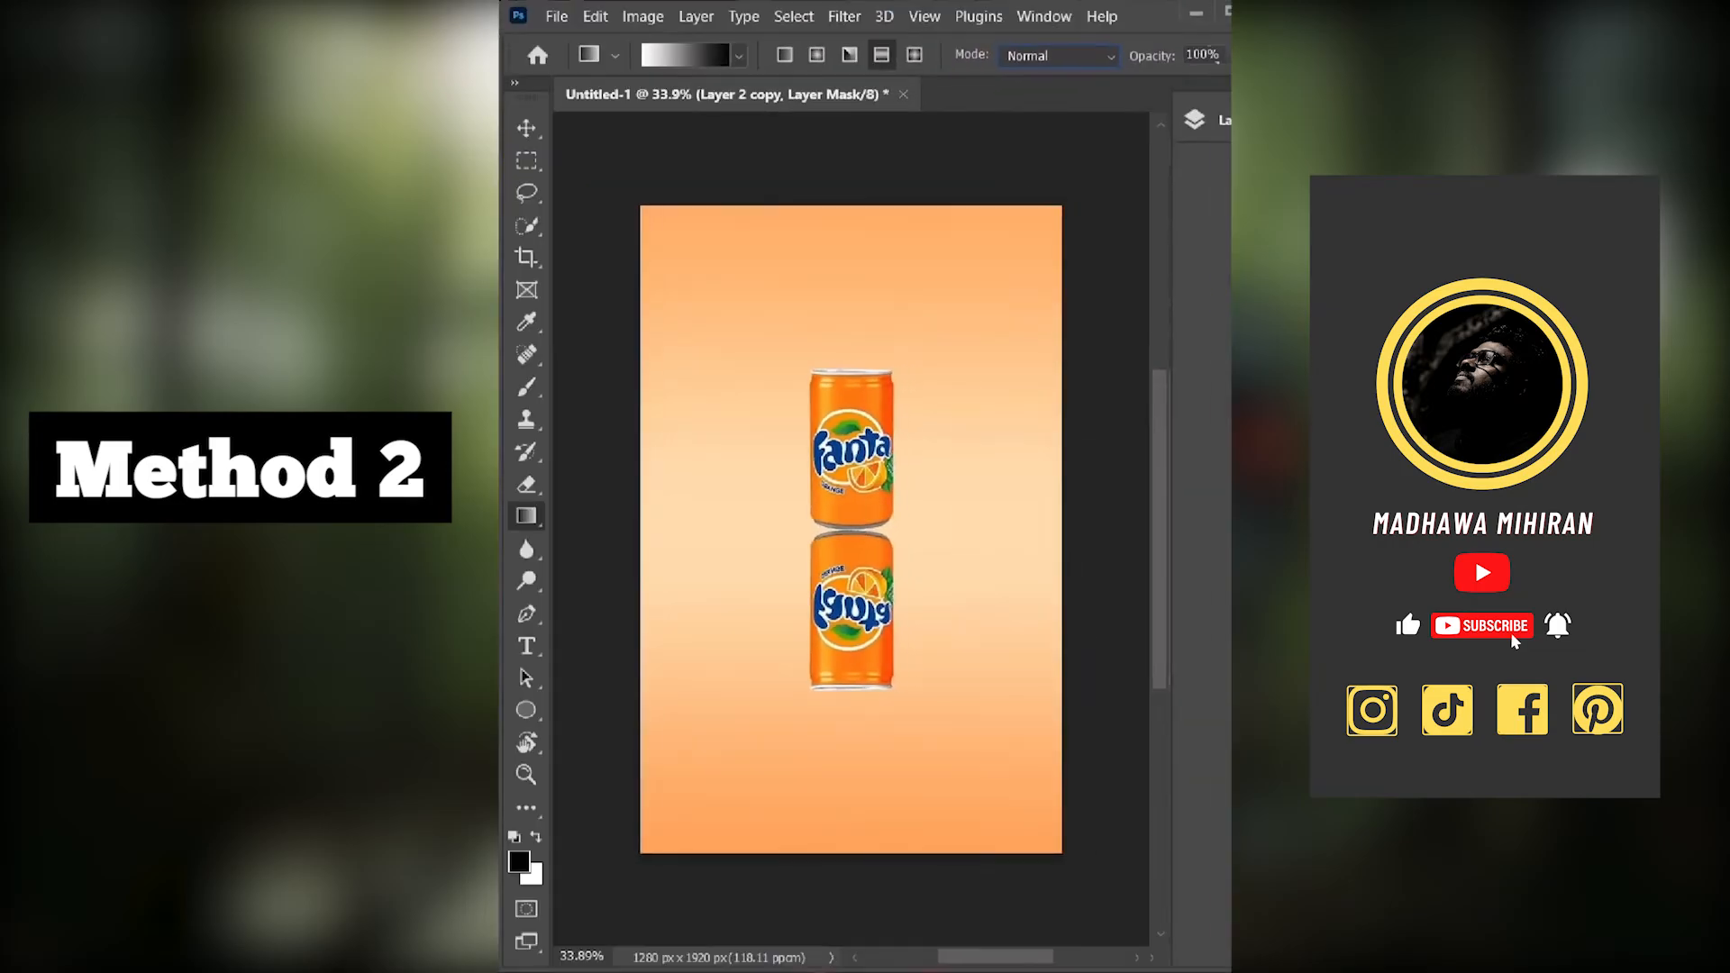
drag(1292, 209, 1229, 209)
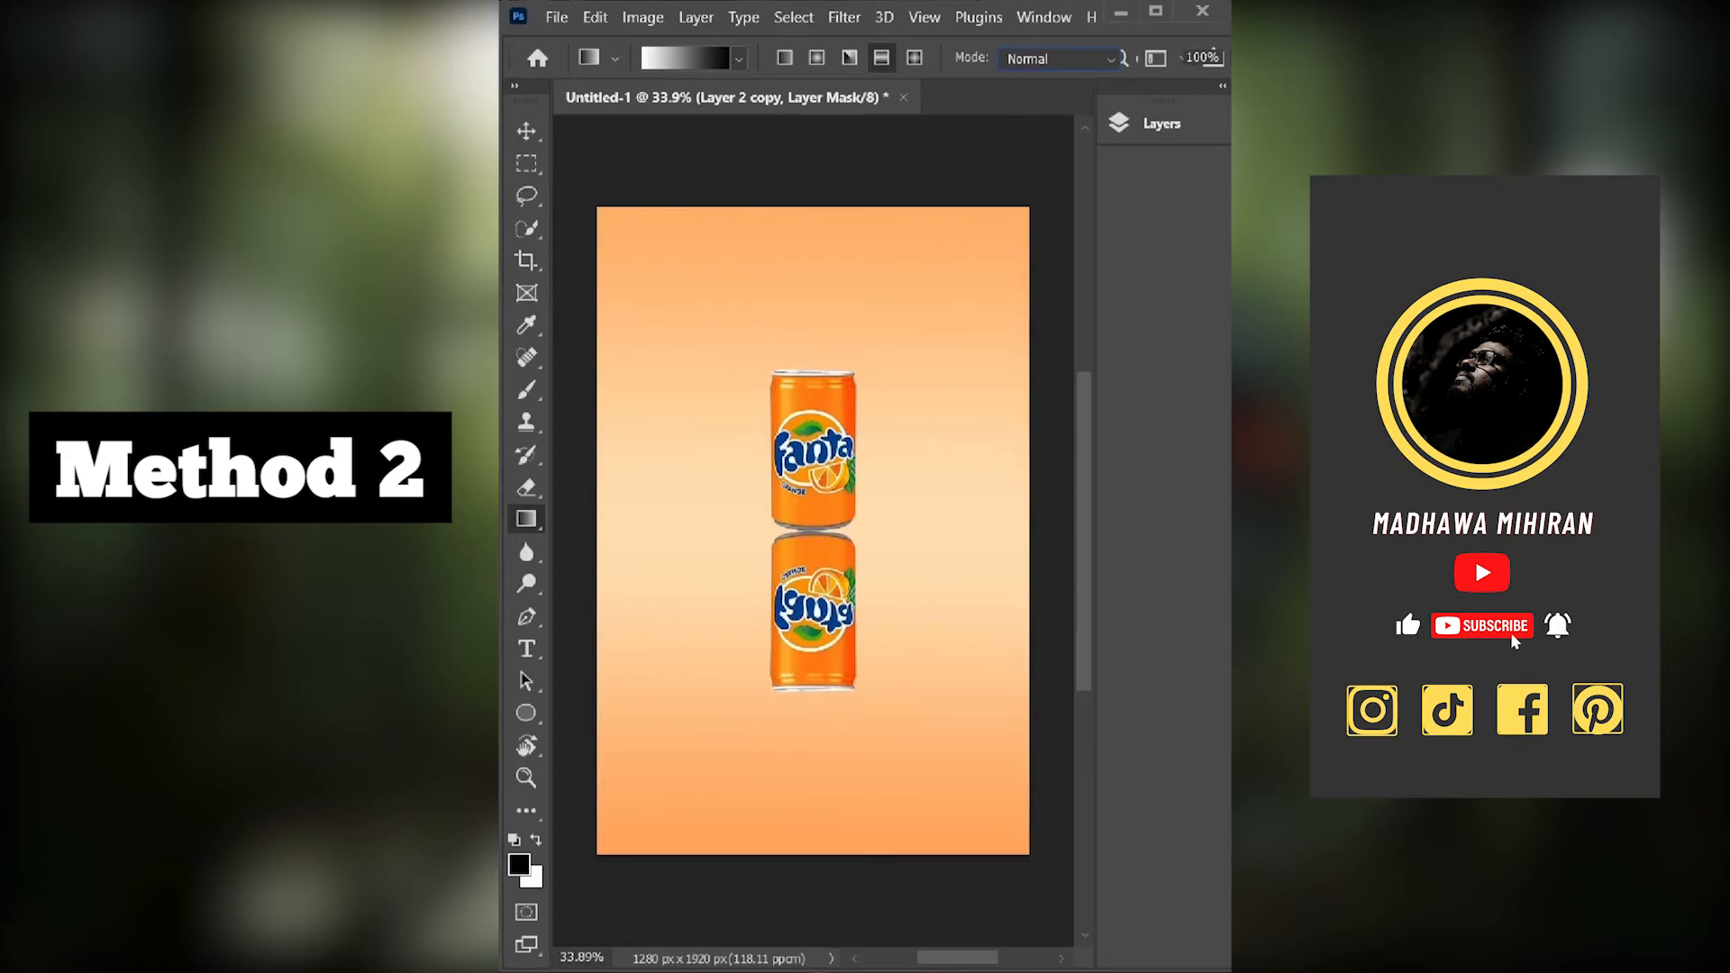
click(1157, 135)
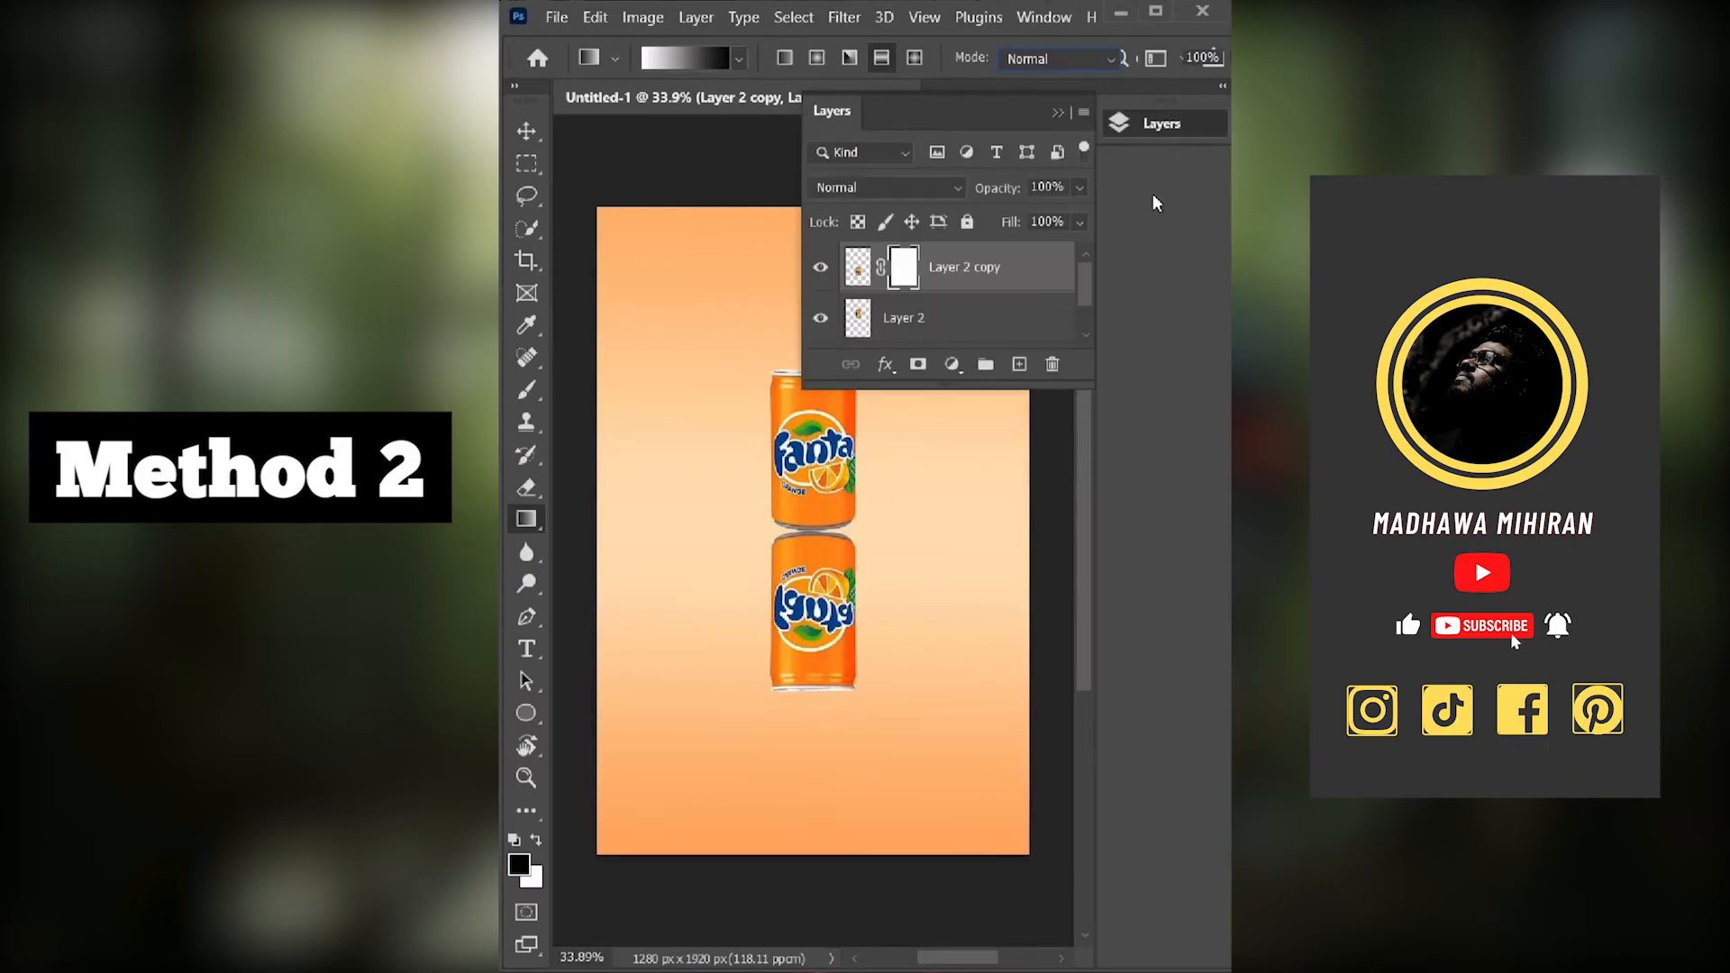
click(1150, 123)
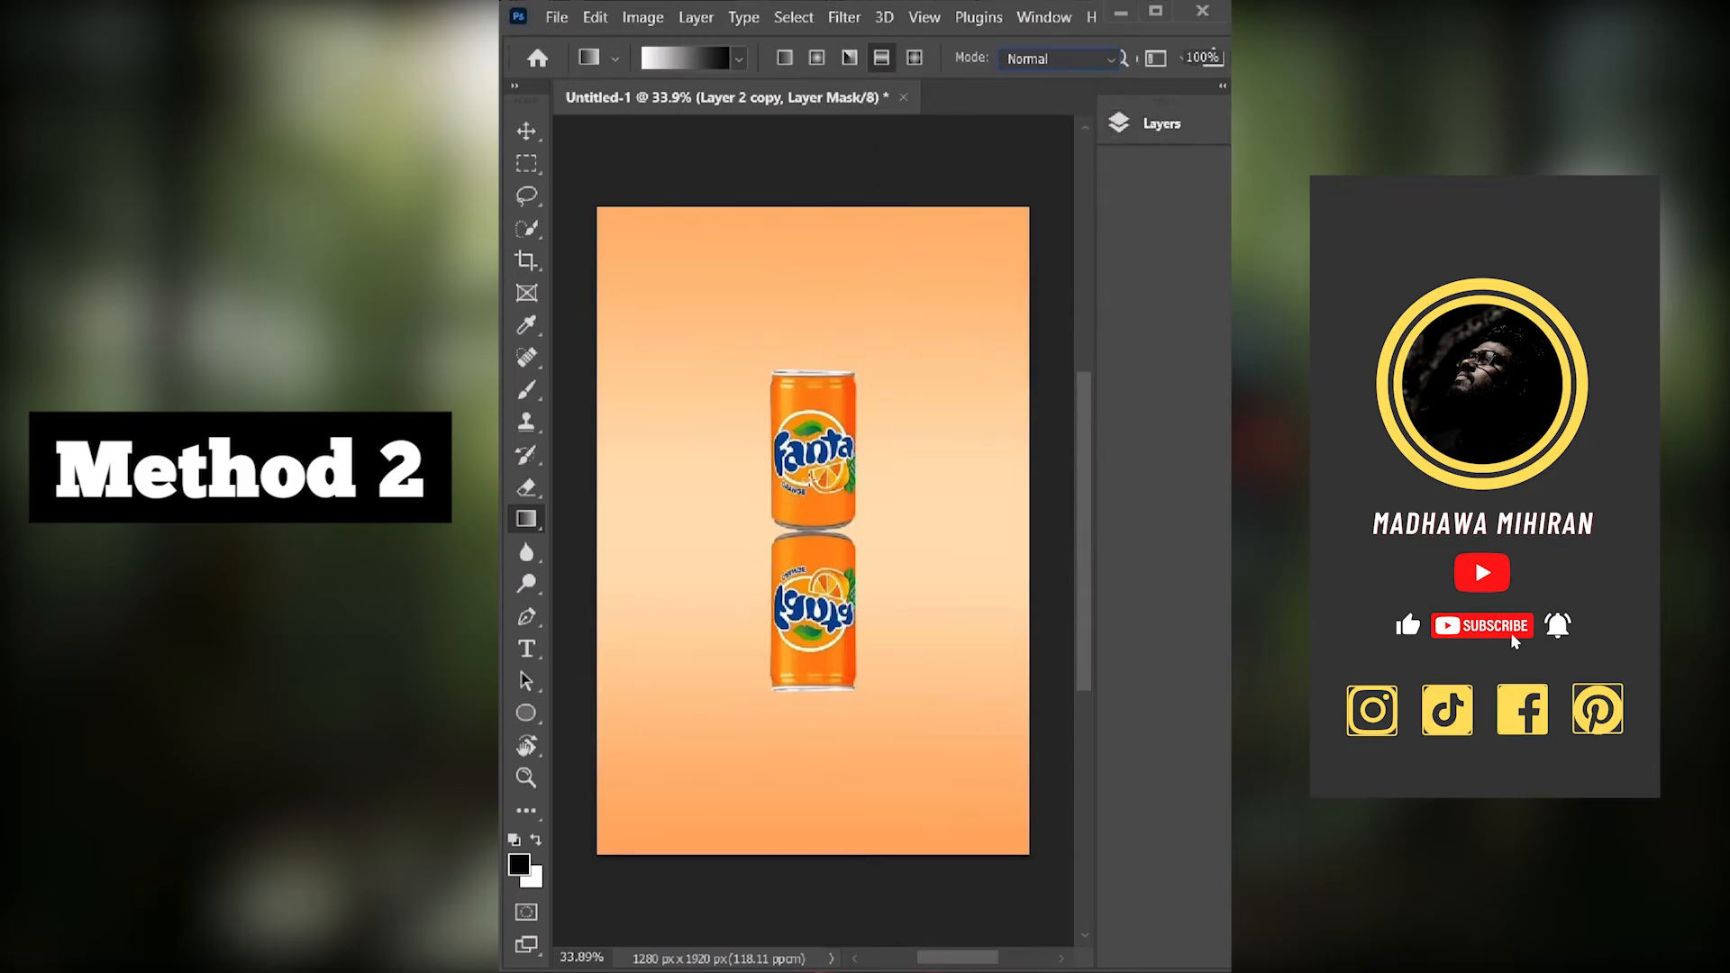
drag(813, 483, 813, 653)
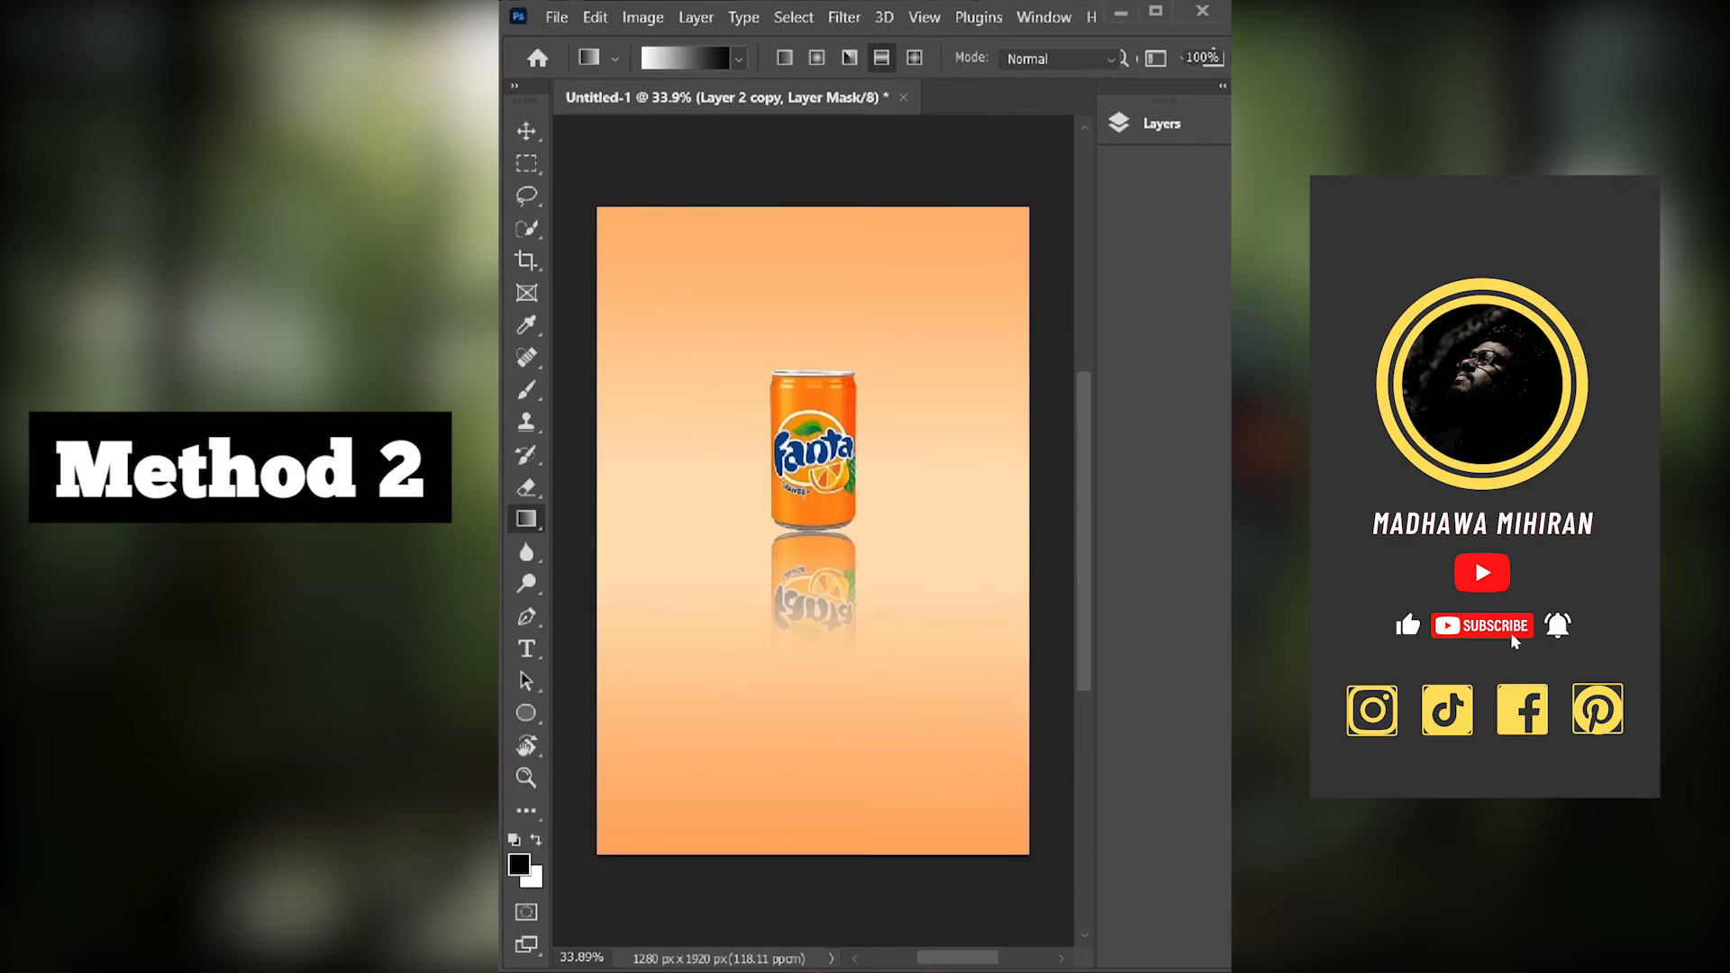
Step: Lower the opacity of the reflection layer, Layer 2 copy, to about 68%
click(1153, 123)
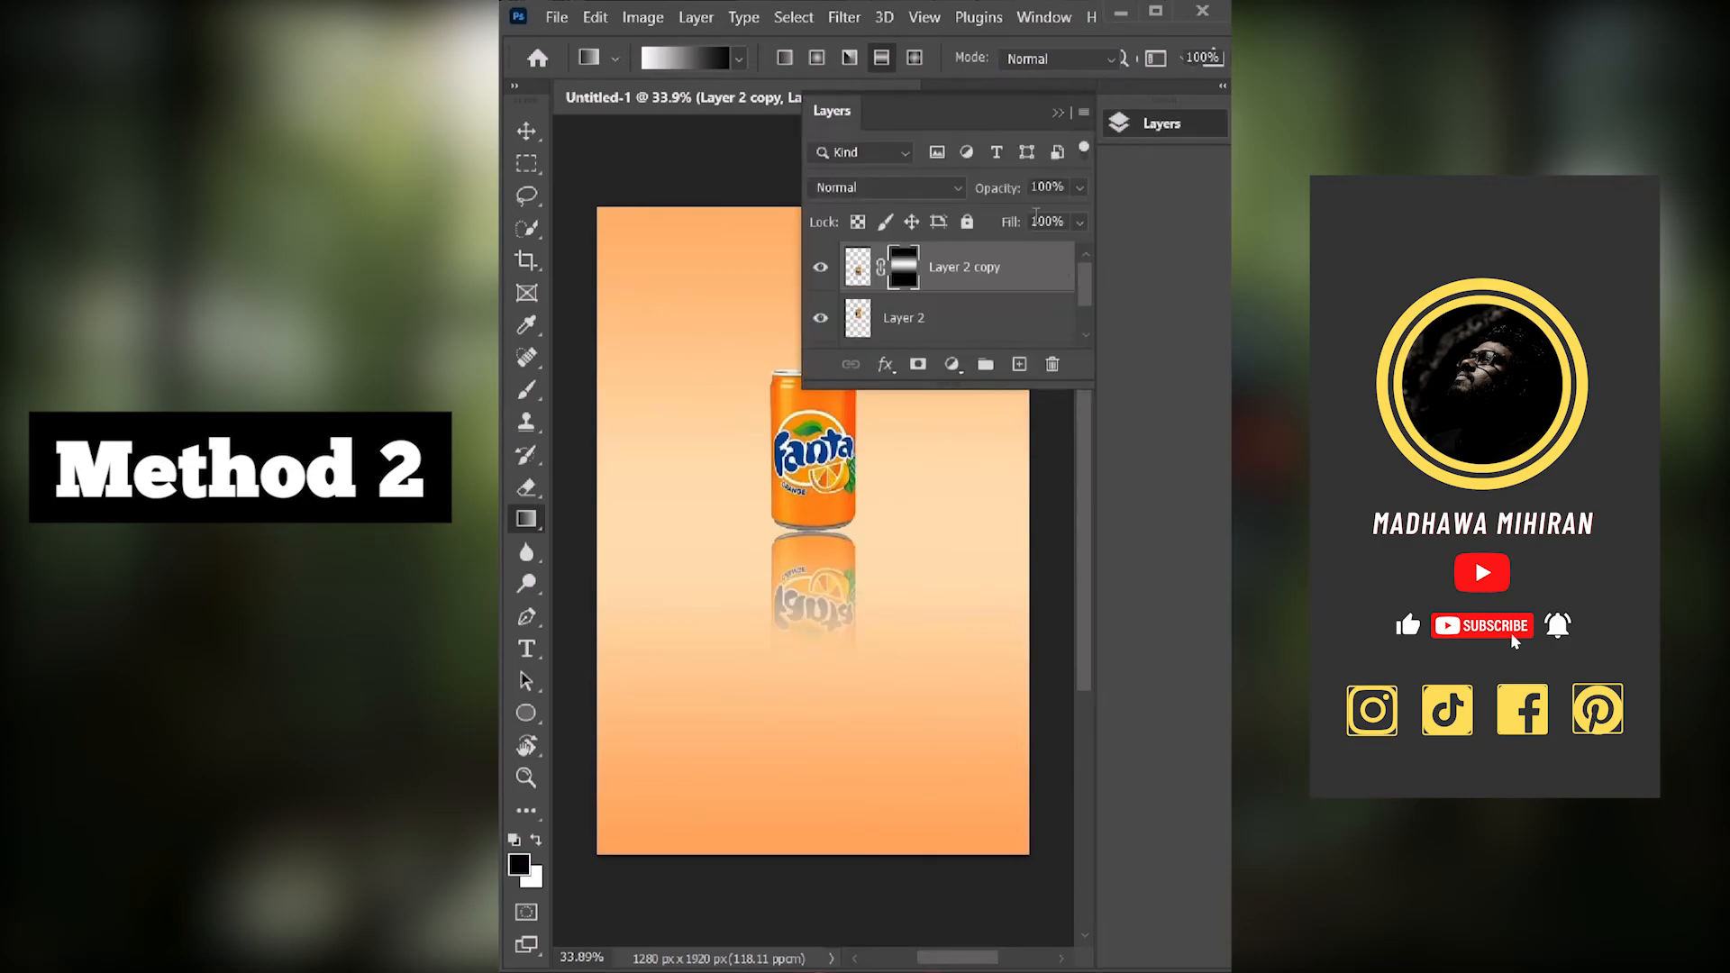
click(1081, 189)
drag(1069, 217, 1042, 218)
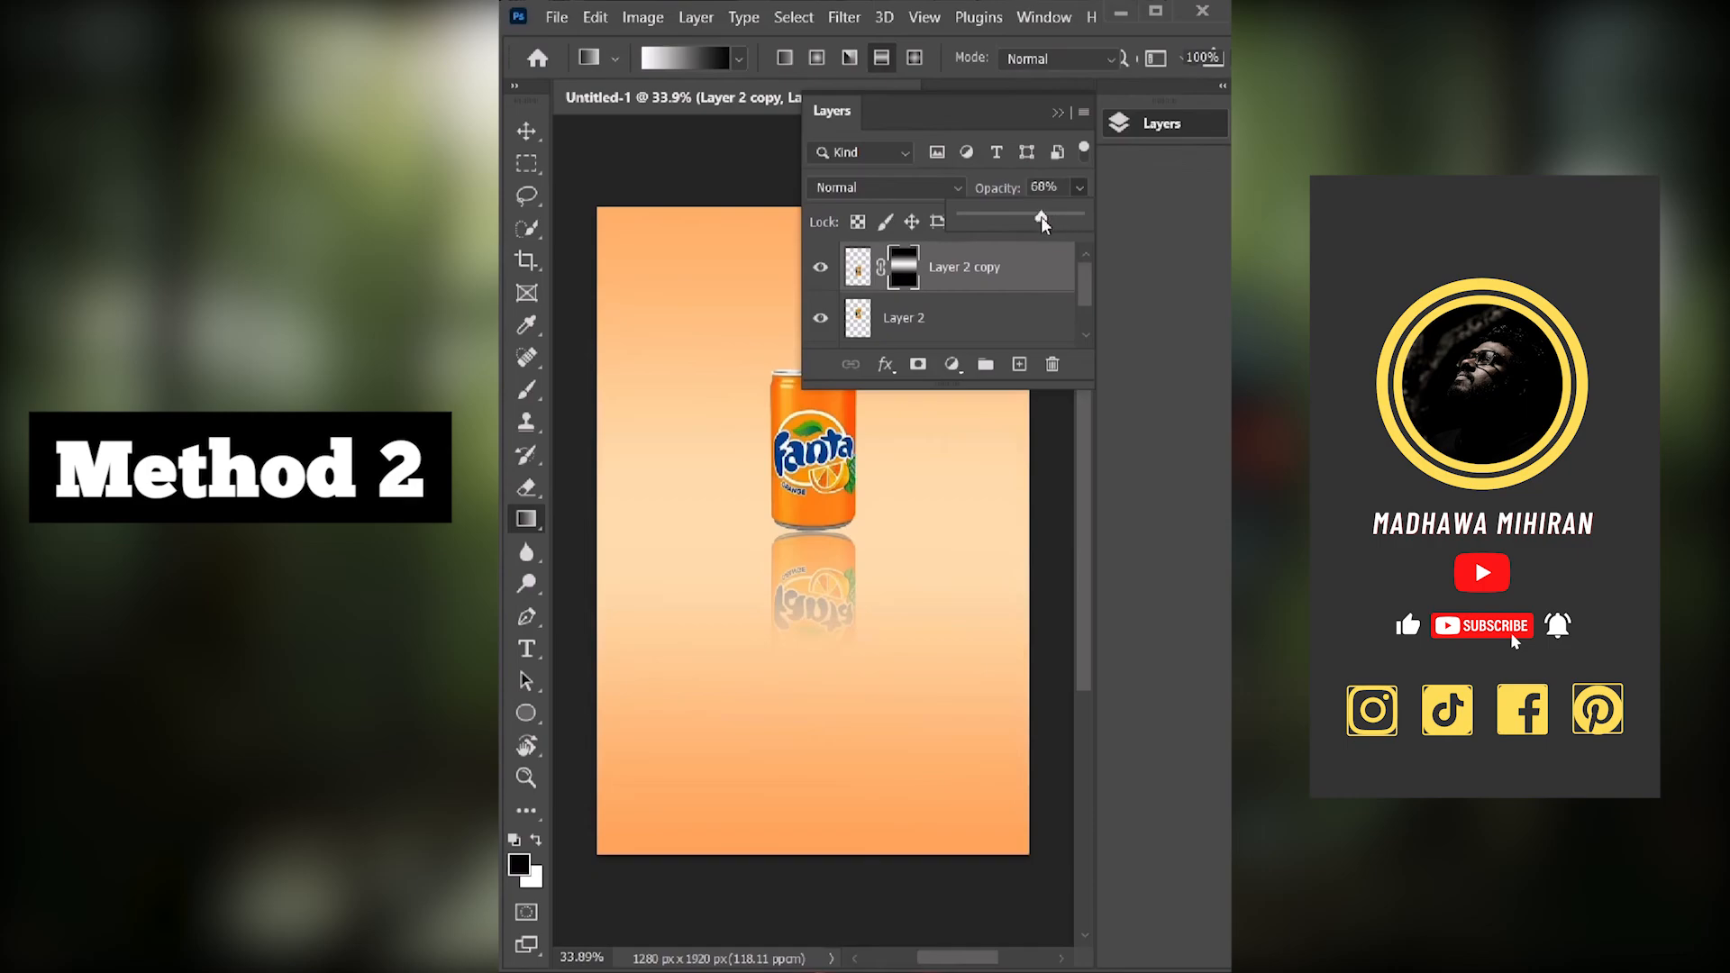
drag(1040, 217, 1038, 219)
click(1061, 113)
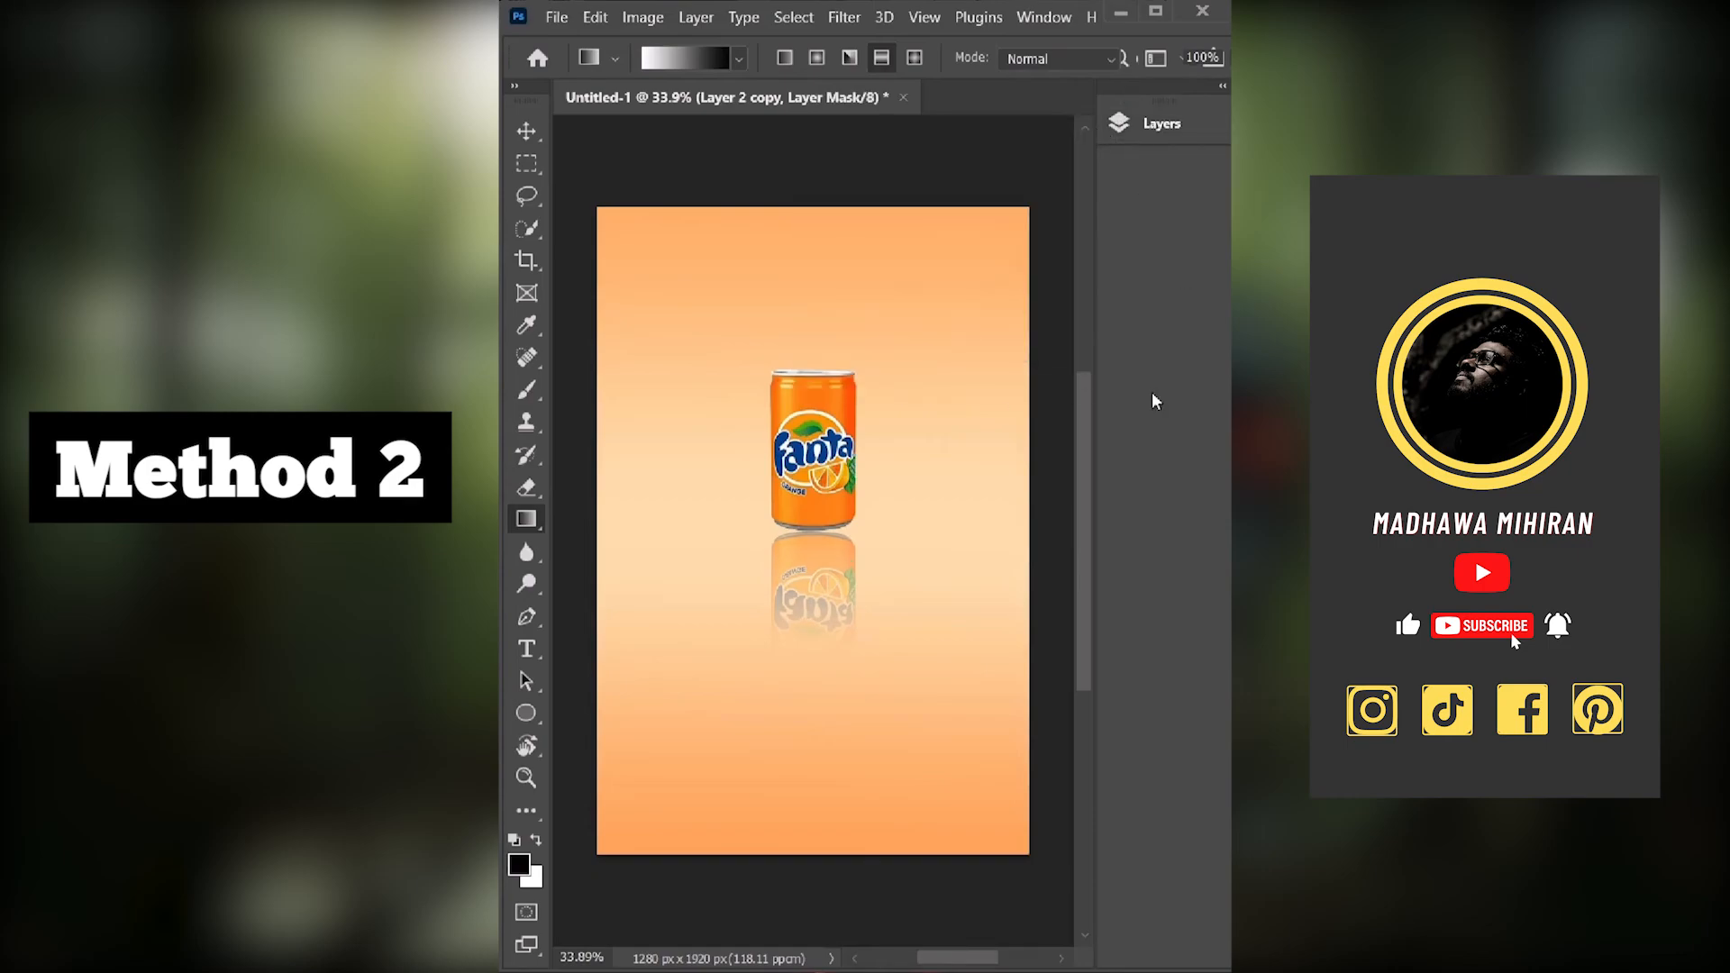